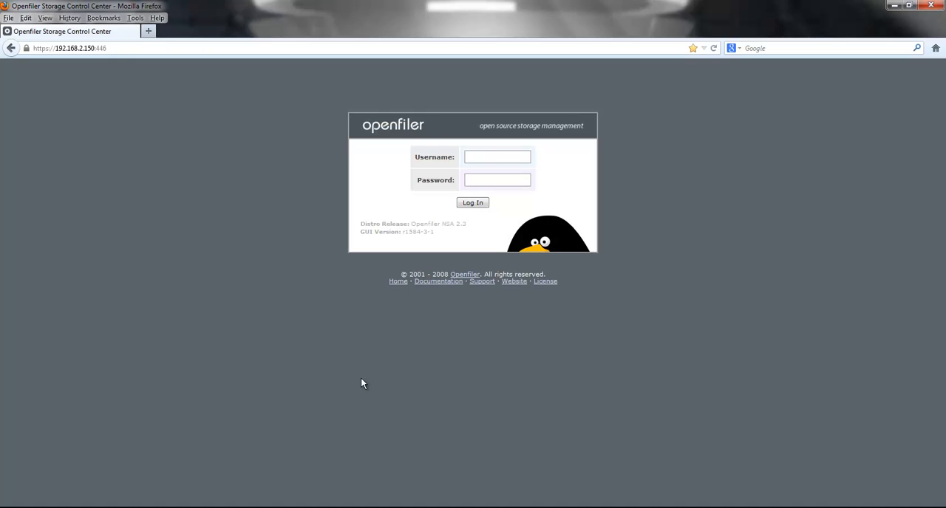
Step: Log in to the storage console with the username openfiler and the account password
{"action": "left_click", "coordinate": [497, 155]}
{"action": "type", "text": "openfiler"}
{"action": "key", "text": "Tab"}
{"action": "type", "text": "••••••"}
{"action": "key", "text": "Return"}
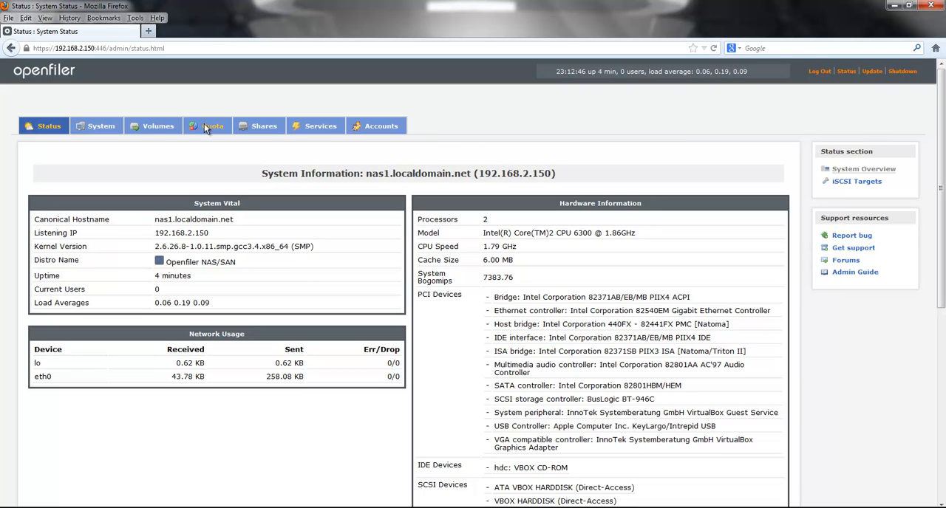
Step: Examine the hostname, DNS and gateway settings in the system's network configuration
{"action": "left_click", "coordinate": [154, 129]}
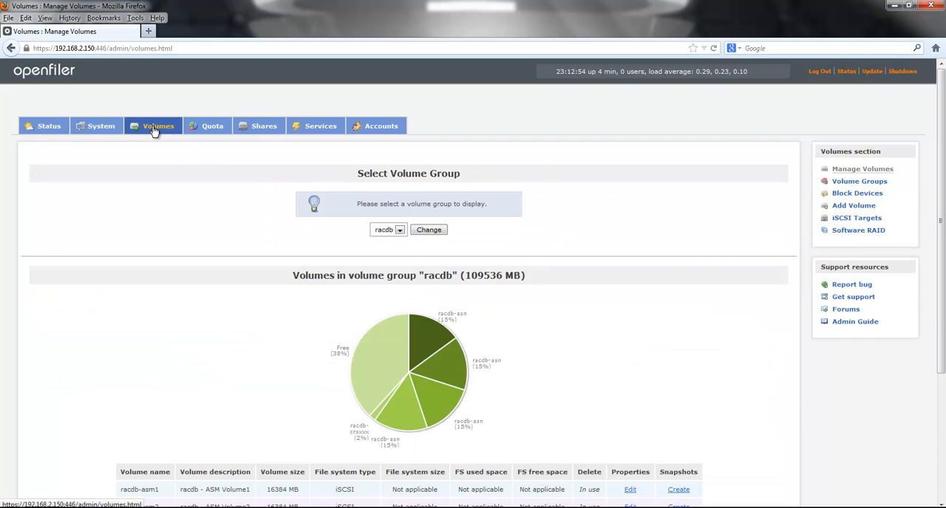
{"action": "left_click", "coordinate": [108, 131]}
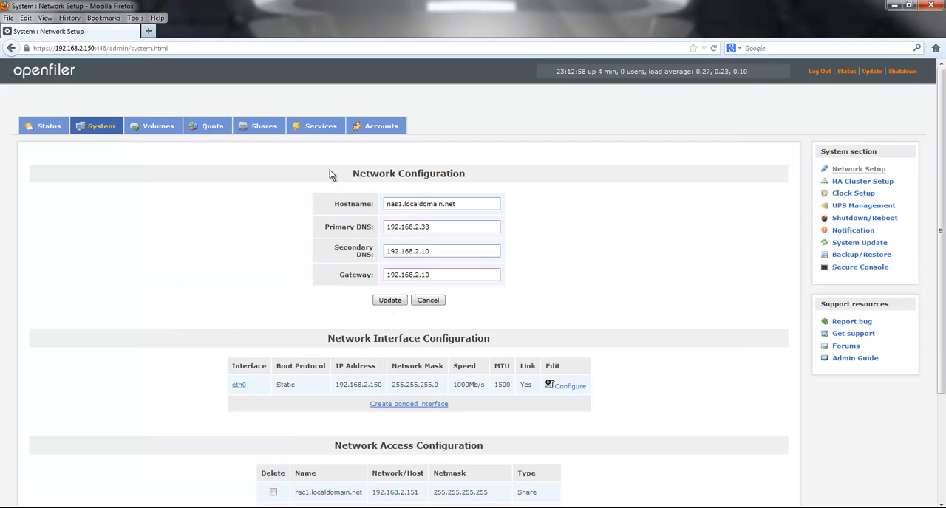
{"action": "left_click_drag", "start_coordinate": [352, 175], "coordinate": [470, 182]}
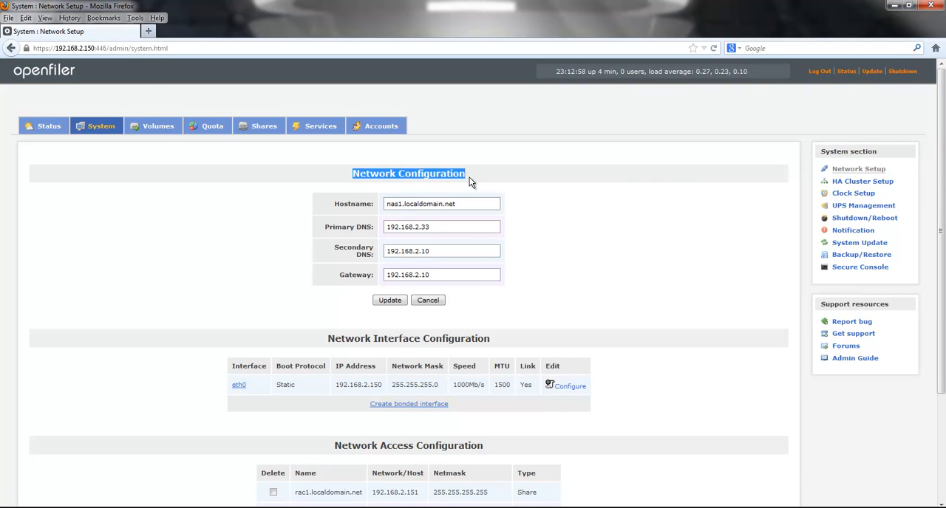
{"action": "left_click_drag", "start_coordinate": [334, 204], "coordinate": [371, 206]}
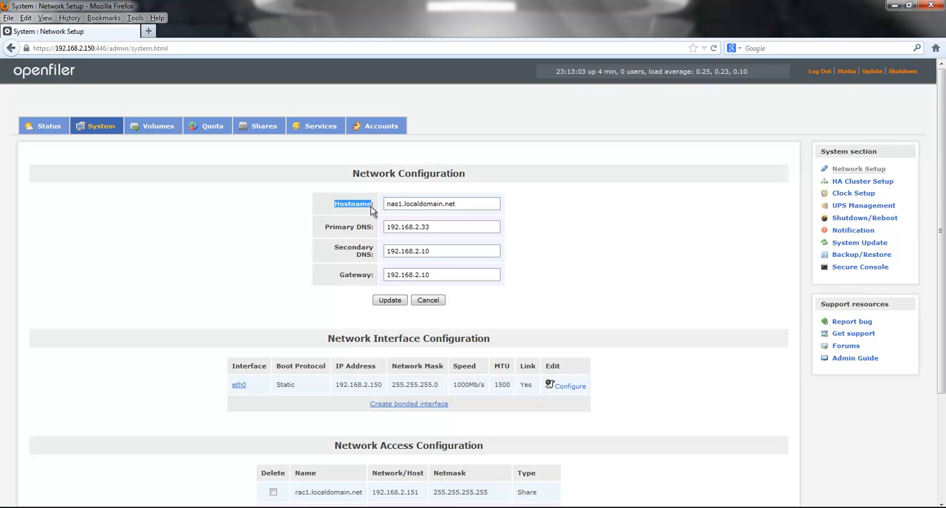
{"action": "left_click_drag", "start_coordinate": [462, 205], "coordinate": [364, 204]}
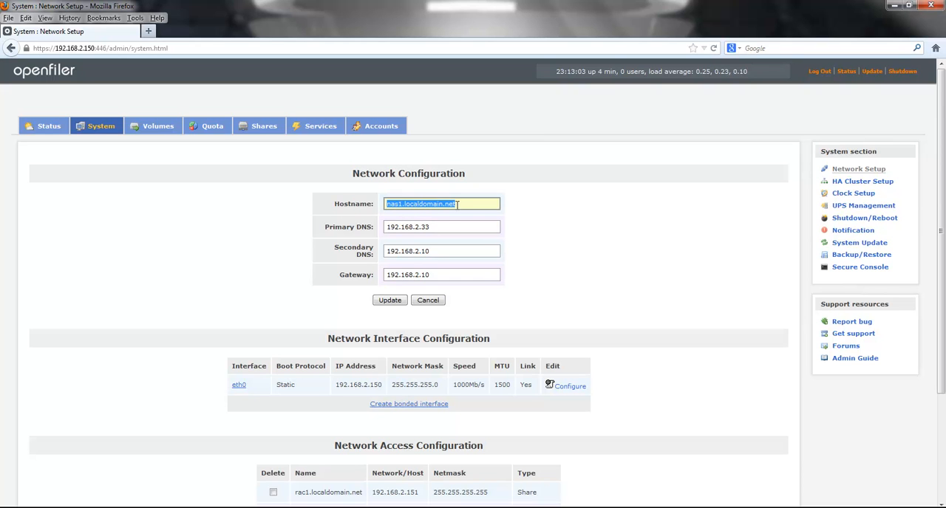
{"action": "left_click", "coordinate": [406, 205]}
{"action": "left_click_drag", "start_coordinate": [404, 204], "coordinate": [466, 205]}
{"action": "left_click_drag", "start_coordinate": [405, 205], "coordinate": [374, 203]}
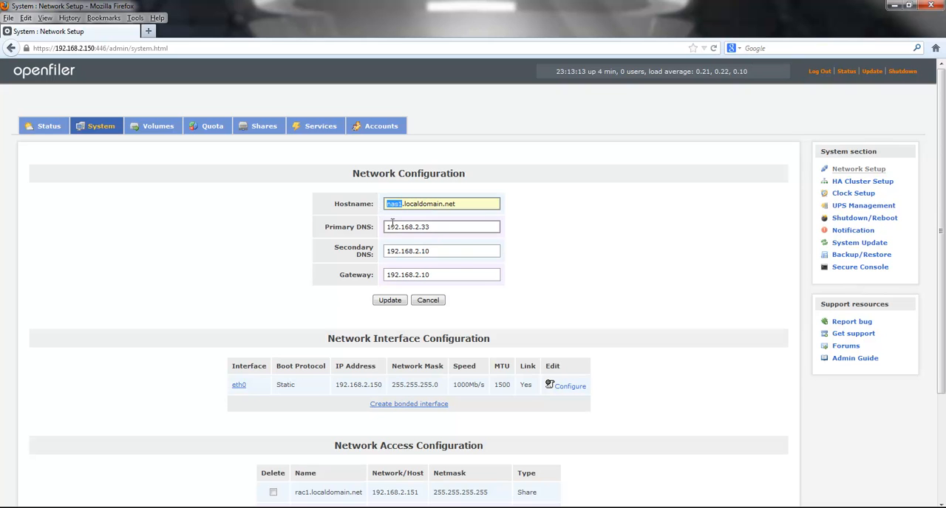
{"action": "key", "text": "Tab"}
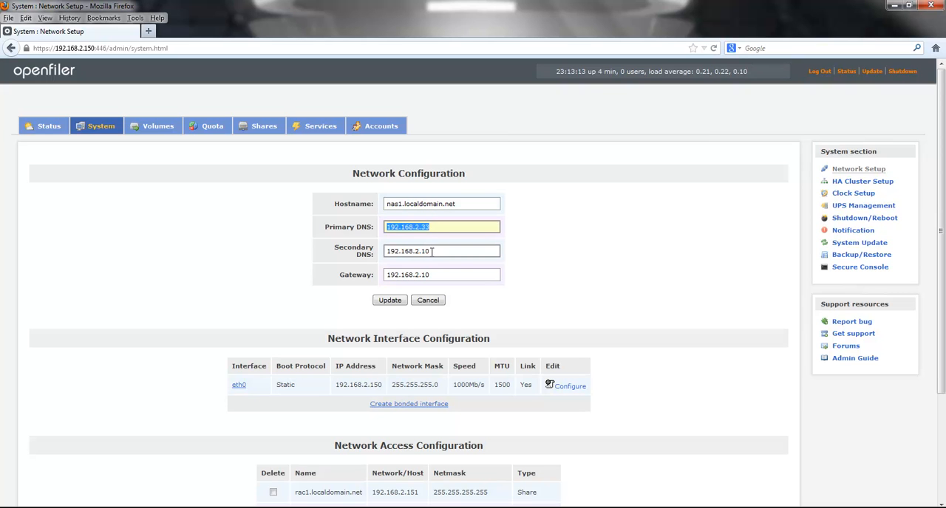
{"action": "key", "text": "Tab"}
{"action": "key", "text": "Tab"}
Step: Examine the eth0 interface's IP address and the hosts listed under Network Access Configuration
{"action": "scroll", "coordinate": [597, 331], "scroll_direction": "down", "scroll_amount": 1}
{"action": "scroll", "coordinate": [597, 331], "scroll_direction": "down", "scroll_amount": 3}
{"action": "left_click_drag", "start_coordinate": [328, 210], "coordinate": [534, 211]}
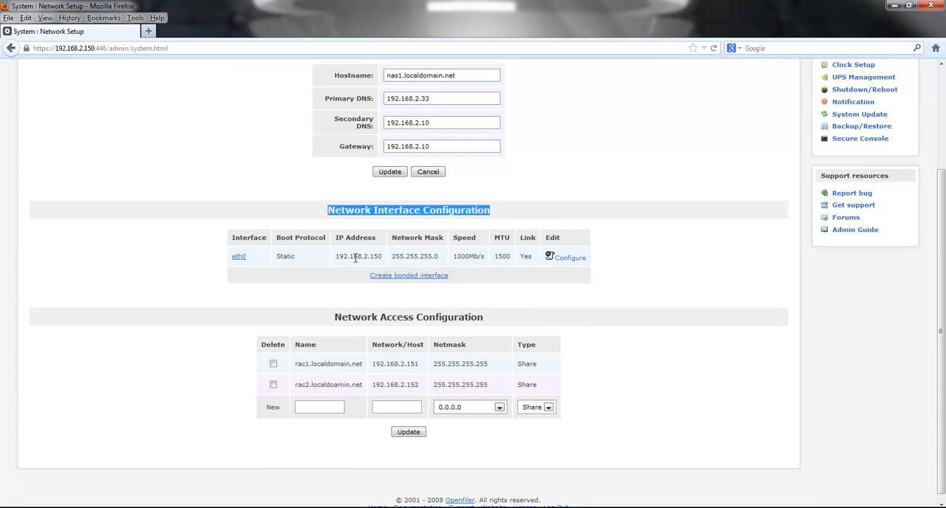
{"action": "left_click_drag", "start_coordinate": [336, 256], "coordinate": [394, 254]}
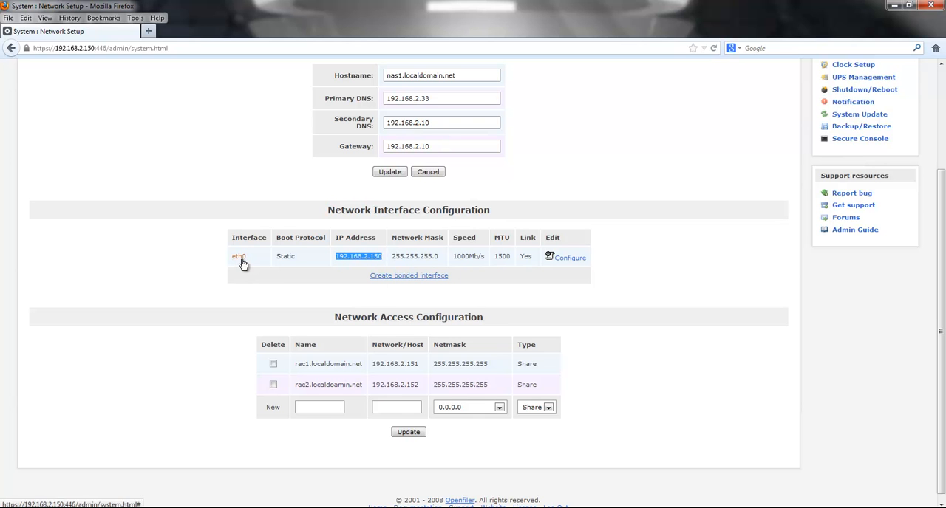
{"action": "scroll", "coordinate": [674, 335], "scroll_direction": "down", "scroll_amount": 1}
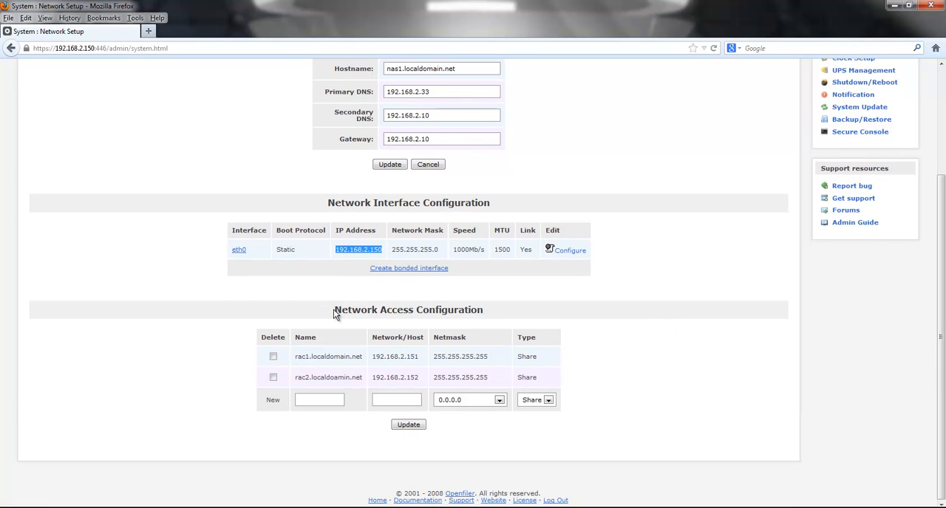
{"action": "left_click_drag", "start_coordinate": [336, 311], "coordinate": [539, 309]}
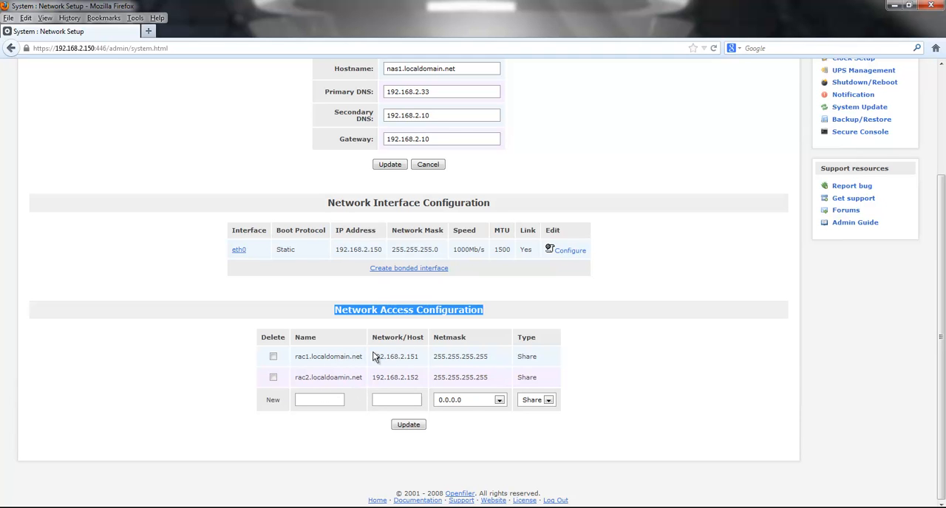
{"action": "scroll", "coordinate": [740, 452], "scroll_direction": "up", "scroll_amount": 4}
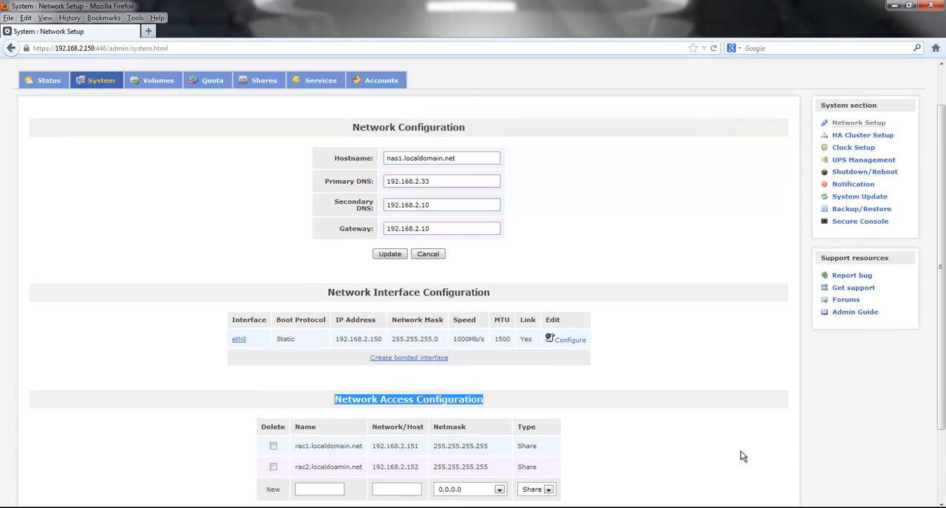
Step: Review the existing volumes in the racdb volume group and check which volume groups can be selected
{"action": "left_click", "coordinate": [157, 132]}
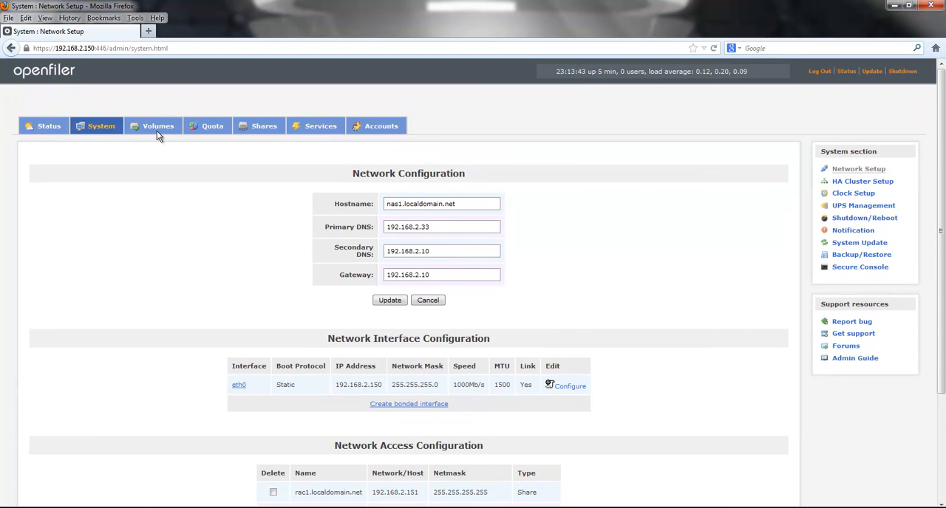
{"action": "left_click", "coordinate": [158, 132]}
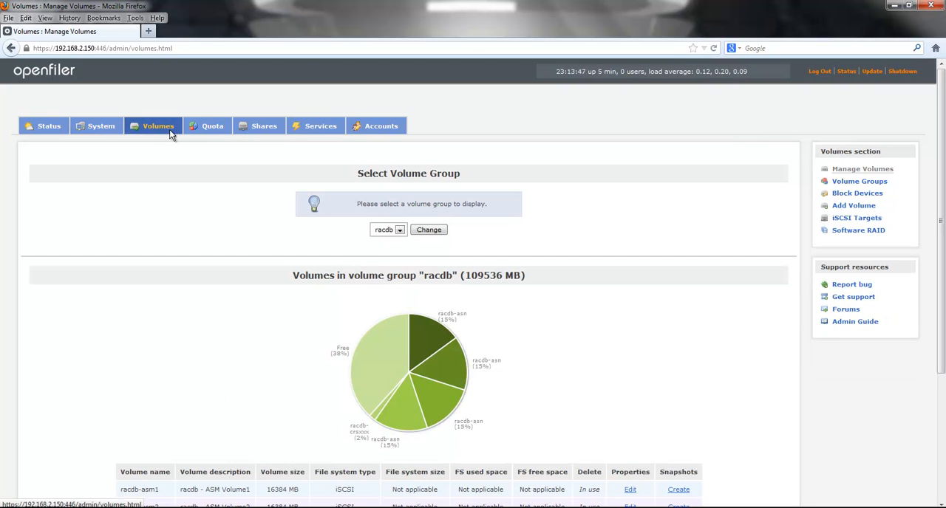
{"action": "scroll", "coordinate": [594, 364], "scroll_direction": "down", "scroll_amount": 4}
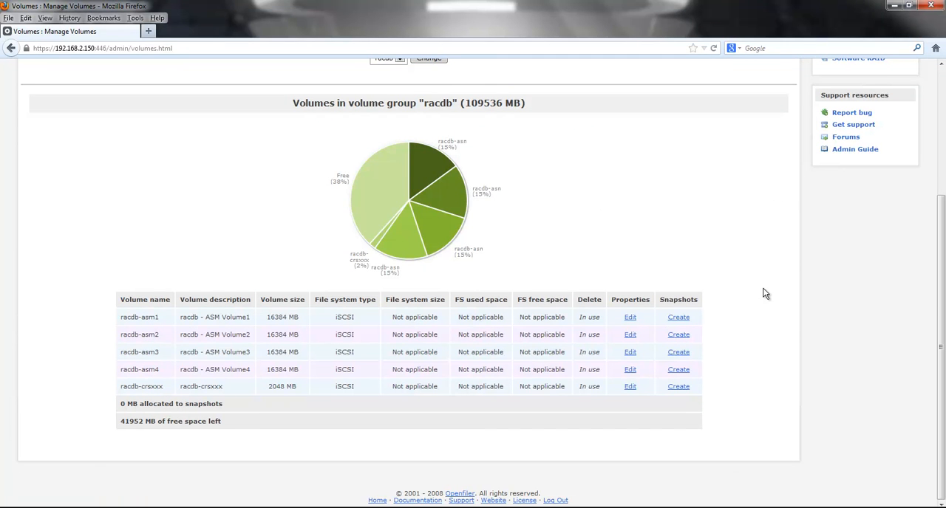
{"action": "scroll", "coordinate": [739, 362], "scroll_direction": "up", "scroll_amount": 4}
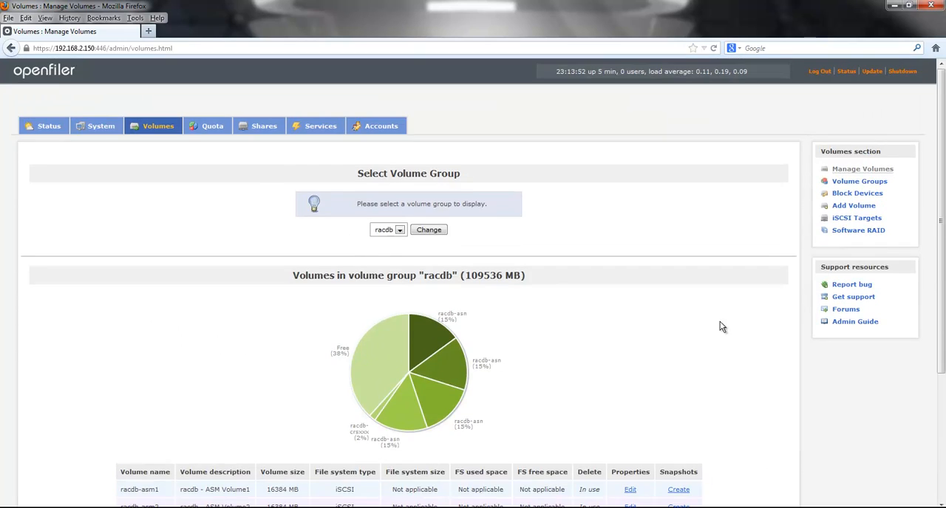
{"action": "left_click", "coordinate": [400, 230]}
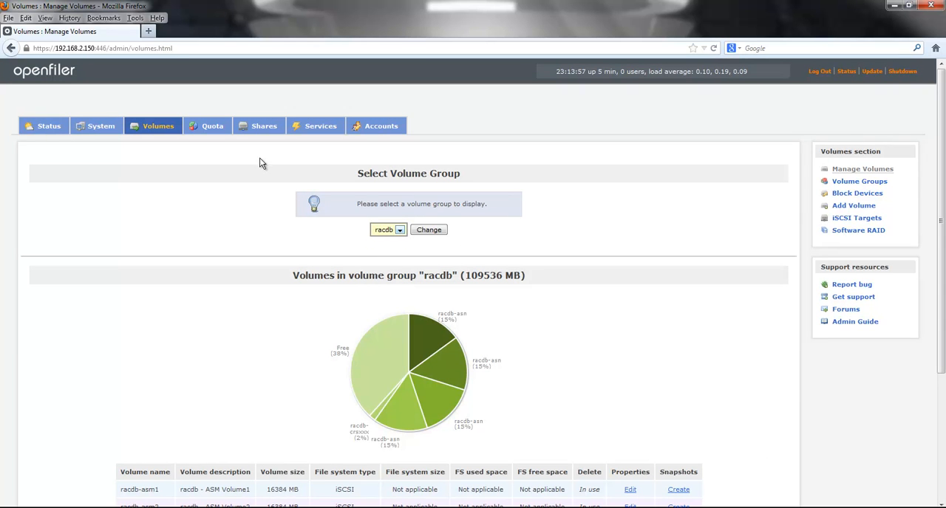
Step: Name a new entry drrac1.localdomain.net in the Network Access Configuration and copy the name for reuse
{"action": "left_click", "coordinate": [93, 127]}
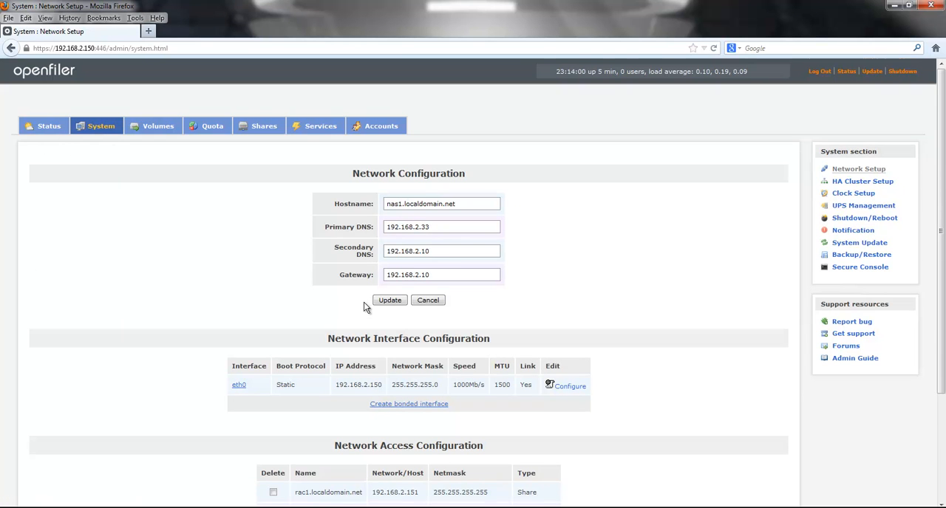
{"action": "scroll", "coordinate": [364, 301], "scroll_direction": "down", "scroll_amount": 3}
{"action": "left_click", "coordinate": [308, 399]}
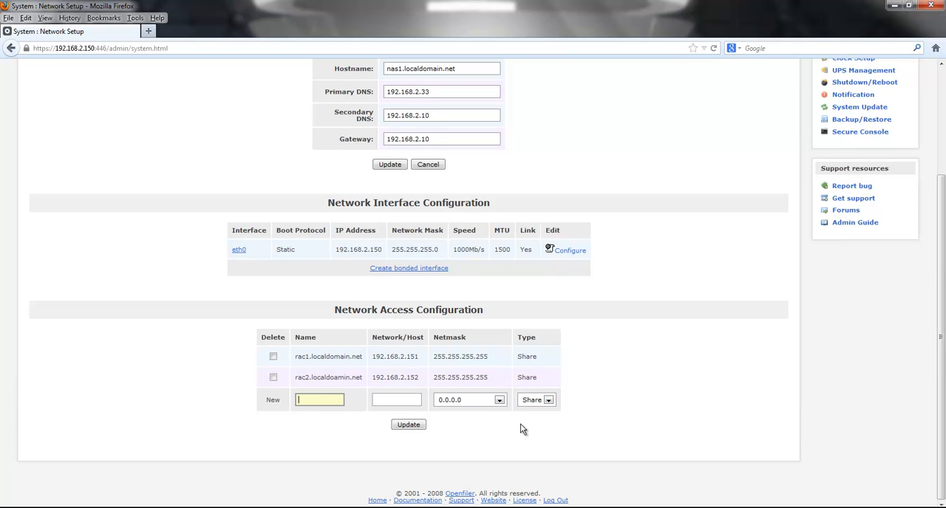
{"action": "type", "text": "dr"}
{"action": "type", "text": "rac1.l"}
{"action": "type", "text": "oca"}
{"action": "type", "text": "ld"}
{"action": "type", "text": "d"}
{"action": "type", "text": "main"}
{"action": "type", "text": ".net"}
{"action": "key", "text": "ctrl+a"}
{"action": "key", "text": "Tab"}
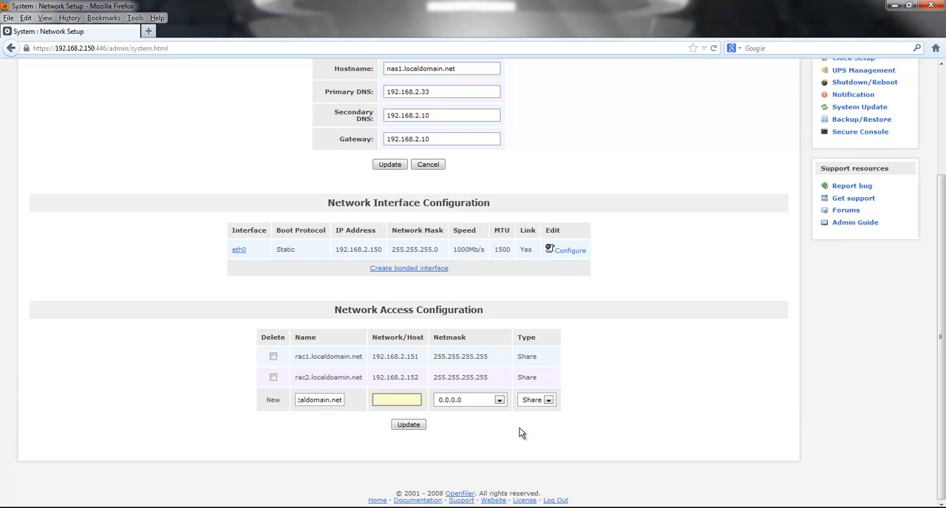
Step: Set the drrac1 entry's host to 192.168.2.161 with netmask 255.255.255.255 and save it as a Share entry
{"action": "type", "text": "192"}
{"action": "type", "text": ".1"}
{"action": "type", "text": "68.2.1"}
{"action": "type", "text": "61"}
{"action": "key", "text": "Tab"}
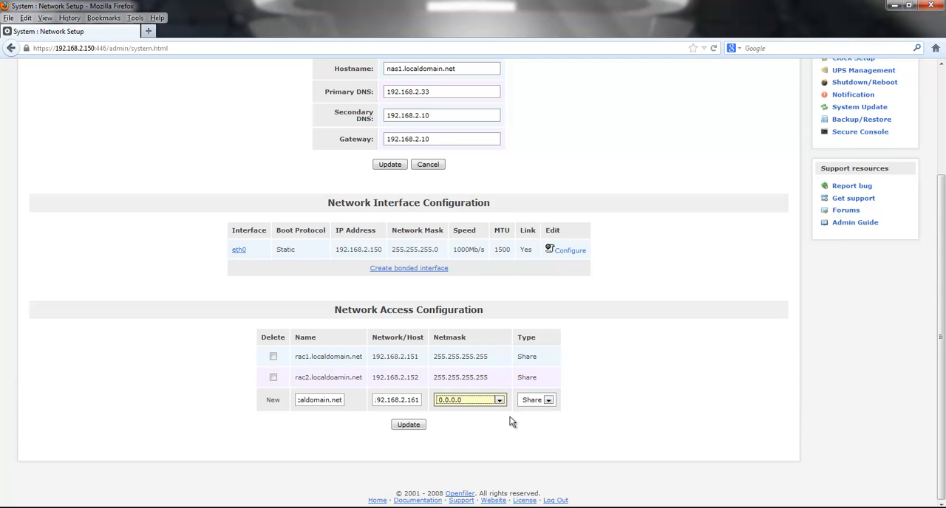
{"action": "left_click", "coordinate": [502, 402]}
{"action": "left_click_drag", "start_coordinate": [507, 293], "coordinate": [509, 349]}
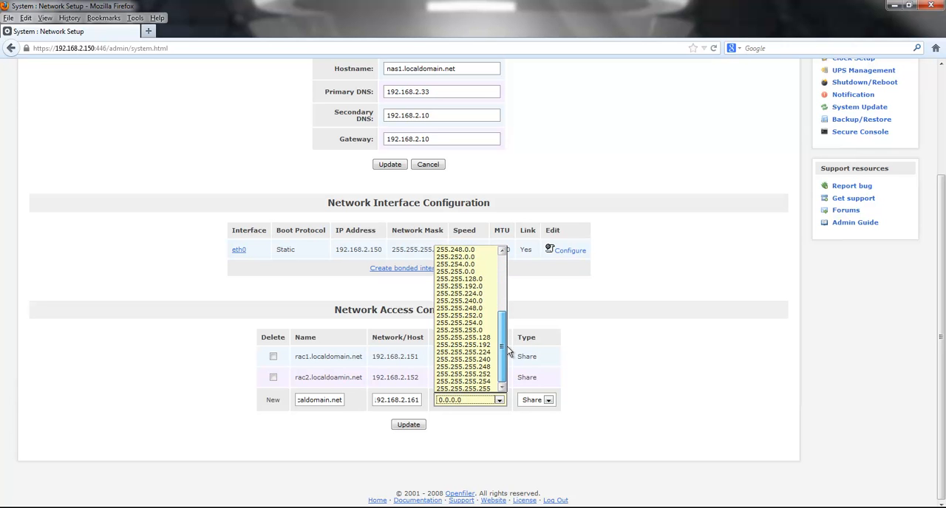
{"action": "left_click", "coordinate": [480, 386]}
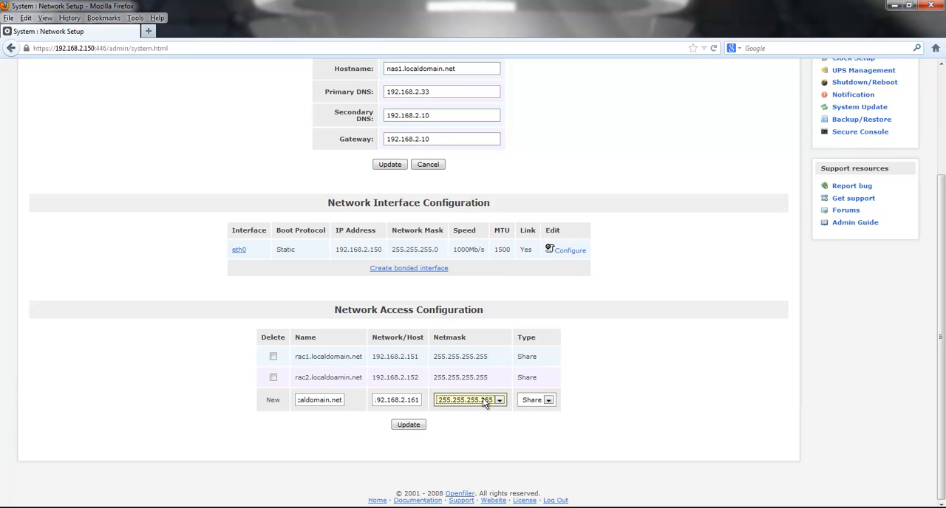
{"action": "left_click", "coordinate": [408, 426]}
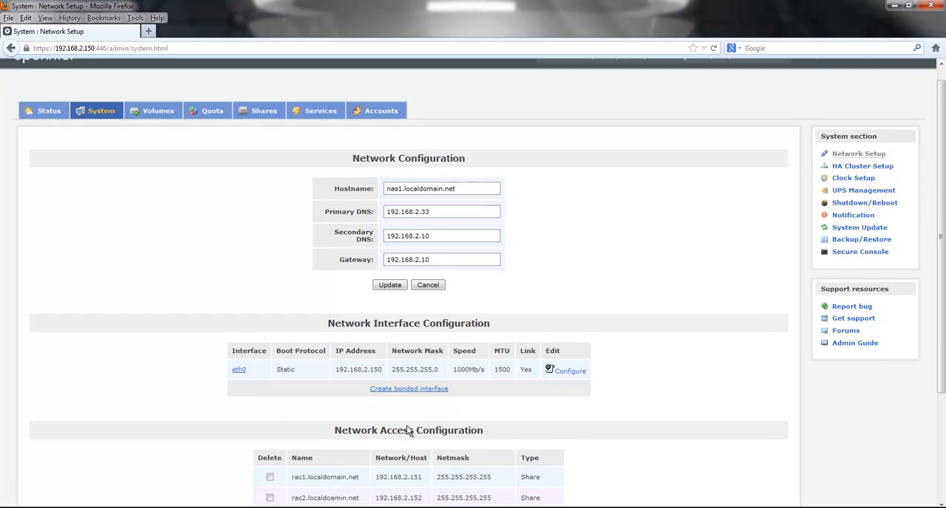
Step: Paste the copied hostname into a new network access entry and change it to drrac2.localdomain.net
{"action": "scroll", "coordinate": [406, 431], "scroll_direction": "down", "scroll_amount": 5}
{"action": "left_click", "coordinate": [318, 399]}
{"action": "key", "text": "ctrl+v"}
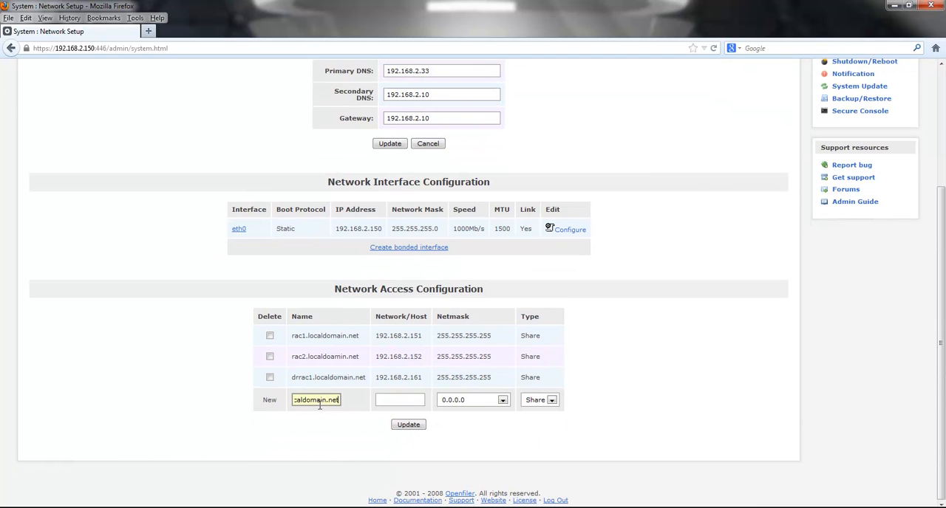
{"action": "key", "text": "Home"}
{"action": "key", "text": "Right"}
{"action": "key", "text": "Right"}
{"action": "key", "text": "BackSpace"}
{"action": "type", "text": "2"}
Step: Give the drrac2 entry host 192.168.2.162 and netmask 255.255.255.255, save it, and check both new entries in the list
{"action": "left_click", "coordinate": [391, 400]}
{"action": "type", "text": "192"}
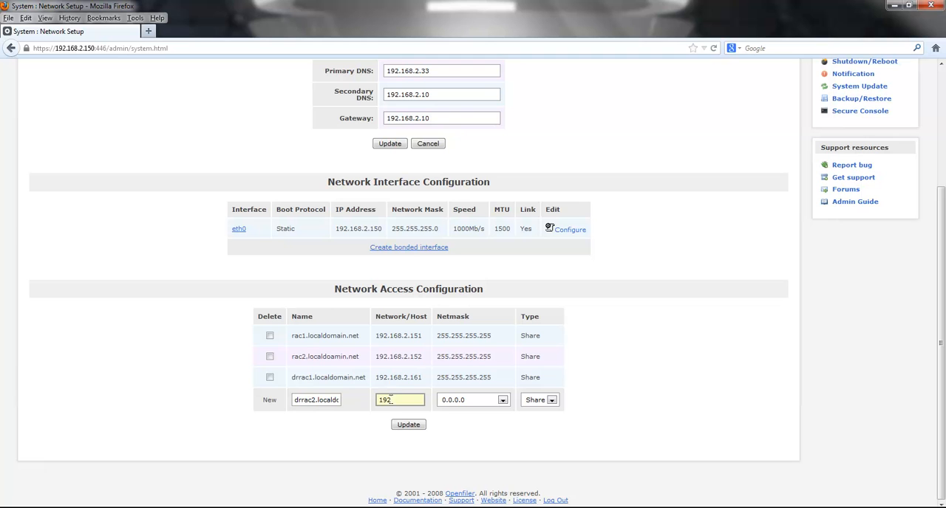
{"action": "type", "text": ".168.2.162"}
{"action": "key", "text": "Tab"}
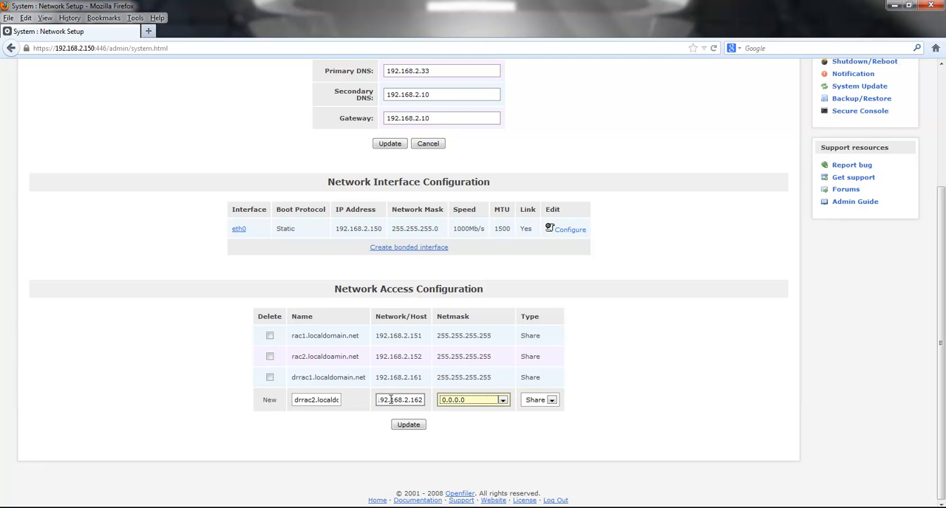
{"action": "left_click", "coordinate": [503, 402]}
{"action": "scroll", "coordinate": [506, 285], "scroll_direction": "down", "scroll_amount": 4}
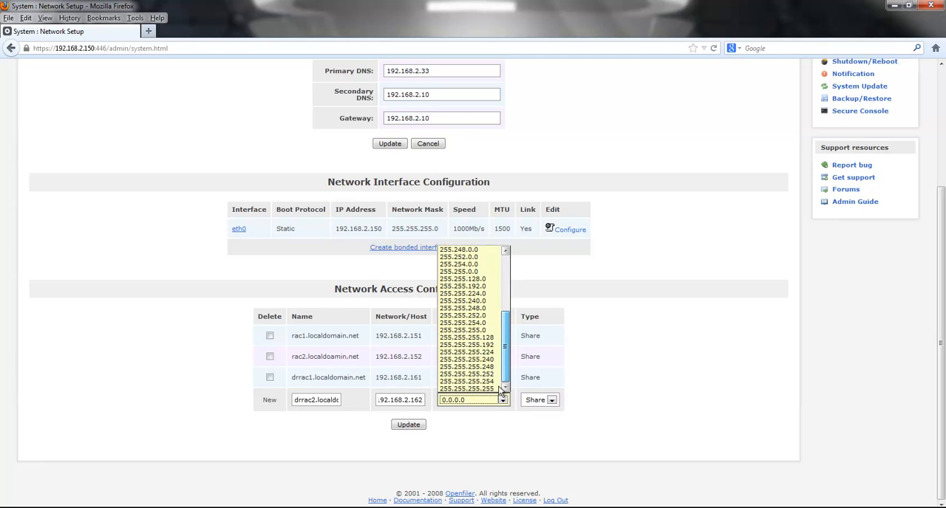
{"action": "left_click", "coordinate": [478, 389]}
{"action": "left_click", "coordinate": [407, 426]}
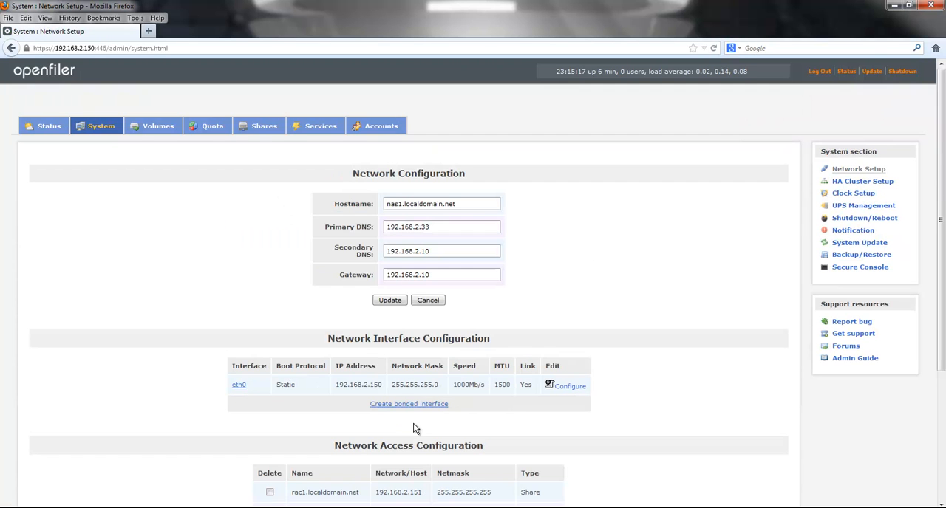
{"action": "scroll", "coordinate": [673, 427], "scroll_direction": "down", "scroll_amount": 4}
{"action": "scroll", "coordinate": [673, 426], "scroll_direction": "down", "scroll_amount": 2}
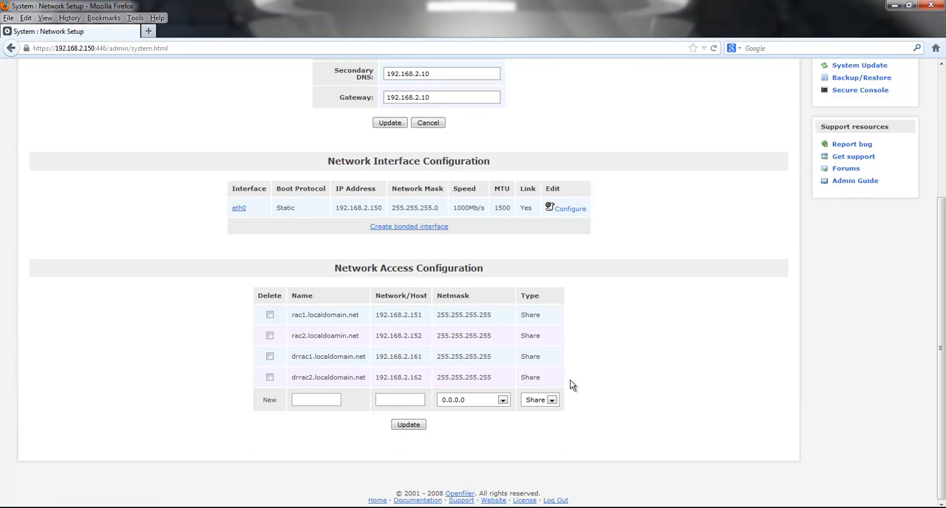
{"action": "left_click_drag", "start_coordinate": [542, 377], "coordinate": [277, 365]}
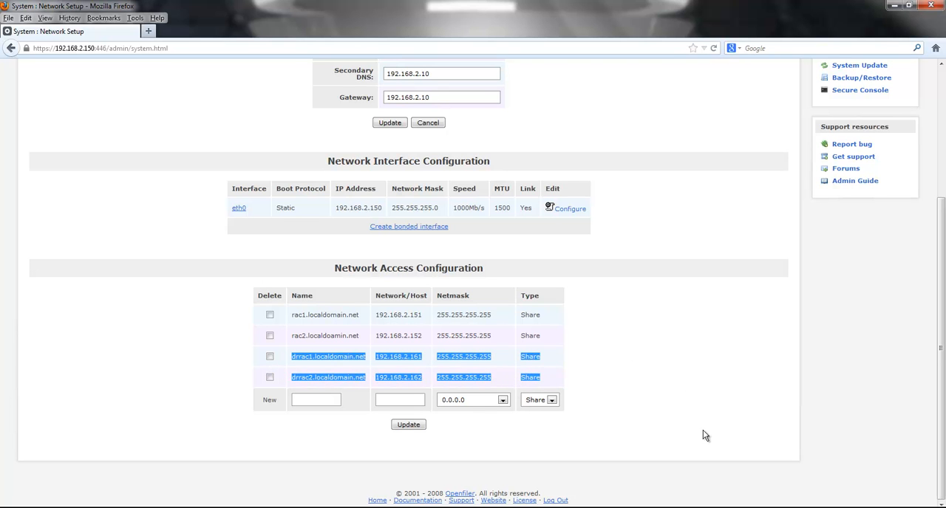
Step: Open the partition editor for the unpartitioned /dev/sdc disk from the volumes' block devices
{"action": "scroll", "coordinate": [700, 434], "scroll_direction": "up", "scroll_amount": 5}
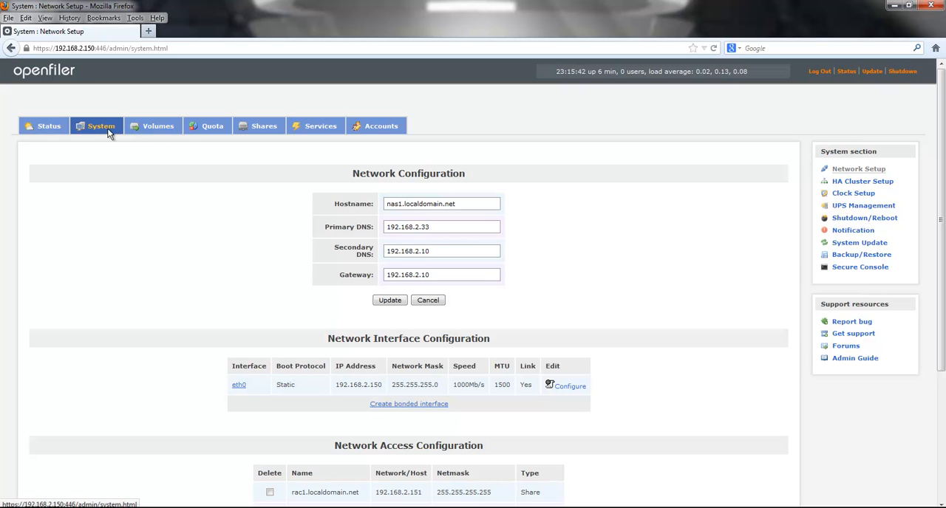
{"action": "left_click", "coordinate": [147, 131]}
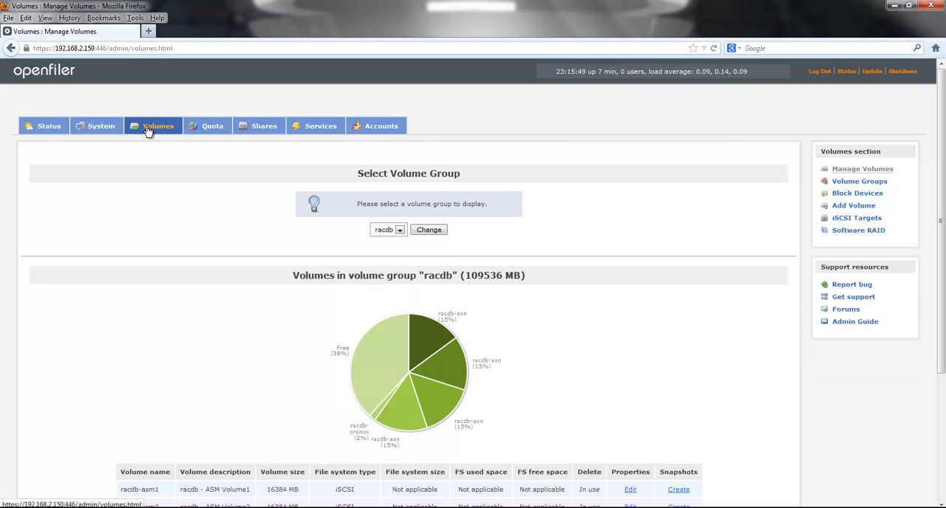
{"action": "left_click", "coordinate": [863, 199]}
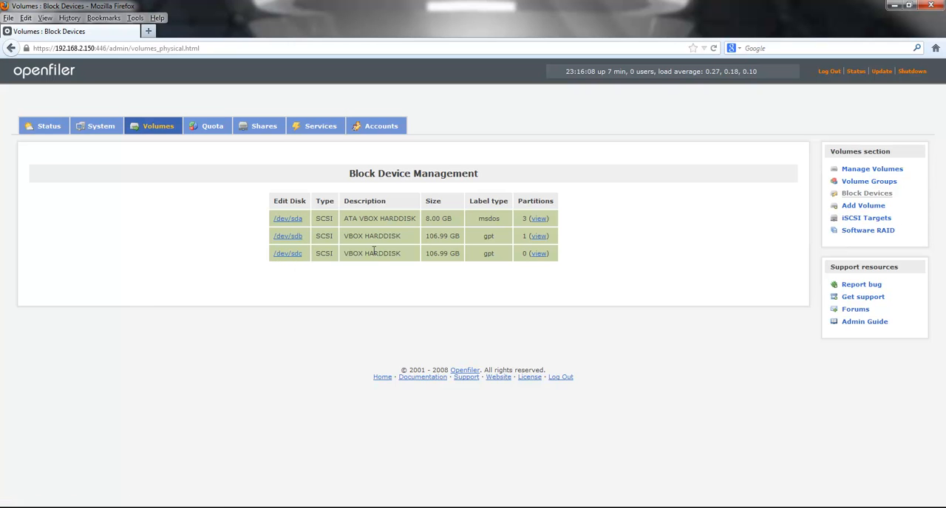
{"action": "left_click_drag", "start_coordinate": [403, 258], "coordinate": [329, 255]}
{"action": "left_click", "coordinate": [527, 295]}
{"action": "left_click", "coordinate": [298, 257]}
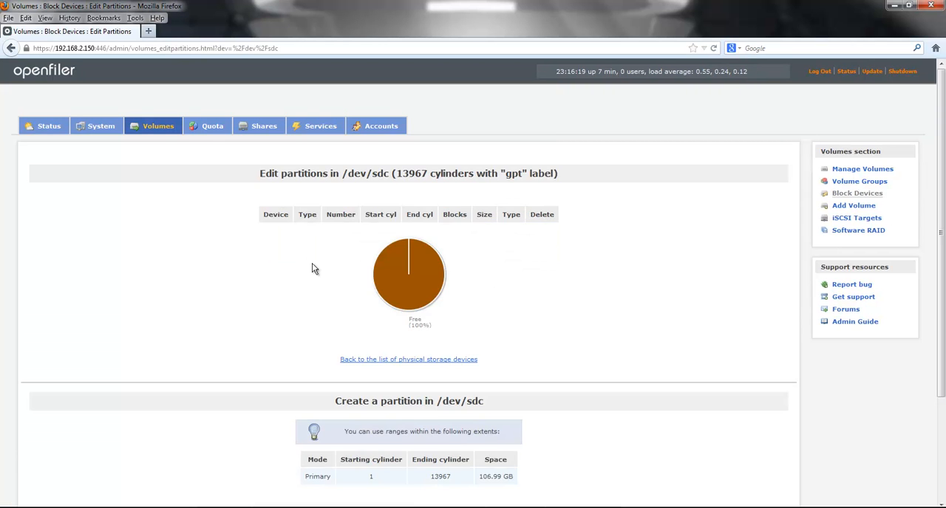
Step: Create a primary physical volume partition on /dev/sdc spanning cylinders 1 to 13967
{"action": "scroll", "coordinate": [592, 337], "scroll_direction": "down", "scroll_amount": 3}
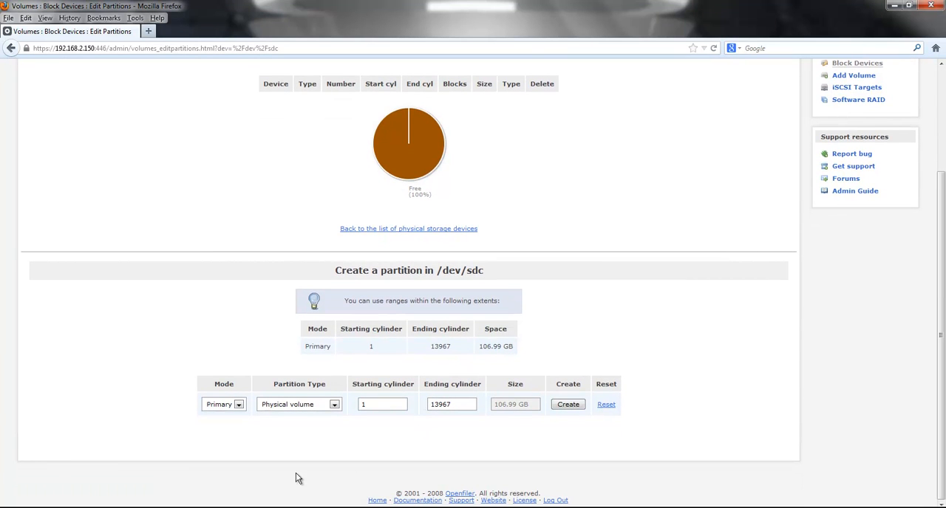
{"action": "left_click", "coordinate": [334, 405]}
{"action": "left_click", "coordinate": [335, 411]}
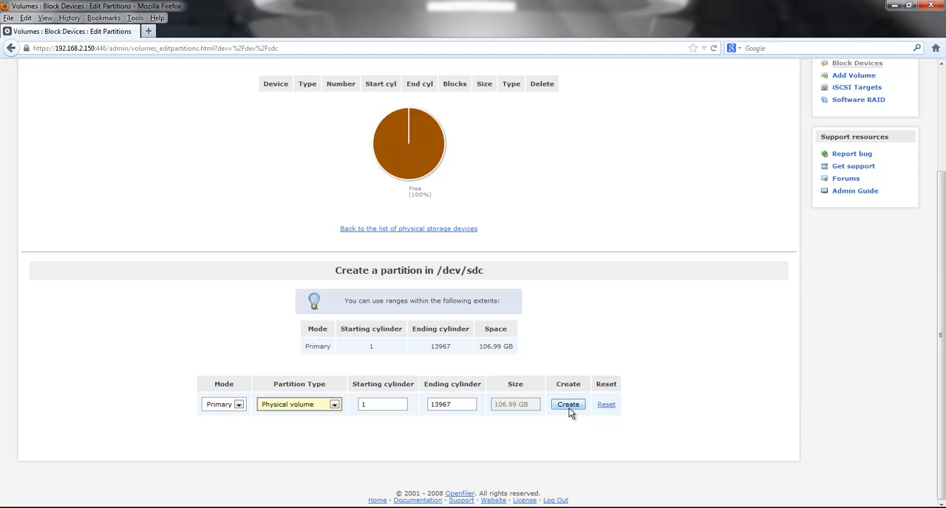
{"action": "left_click", "coordinate": [447, 409]}
{"action": "left_click", "coordinate": [565, 406]}
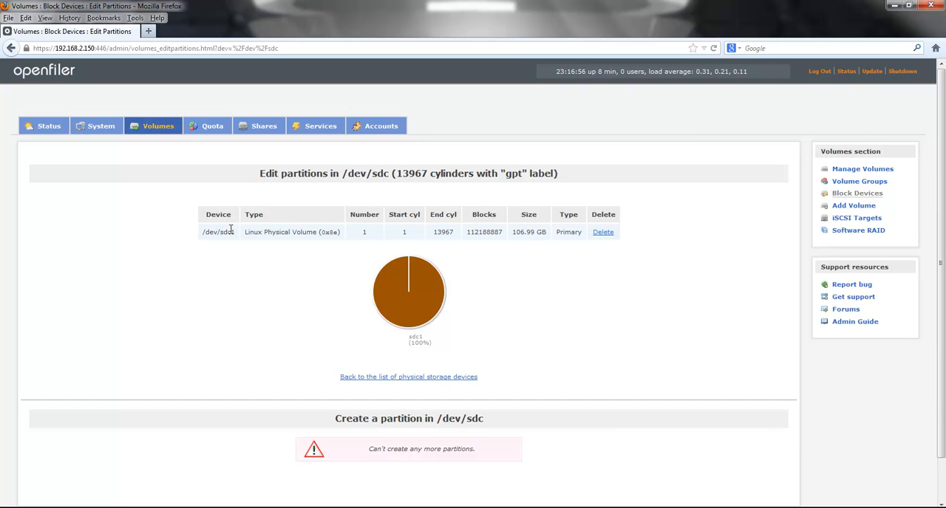
{"action": "left_click_drag", "start_coordinate": [233, 232], "coordinate": [195, 232]}
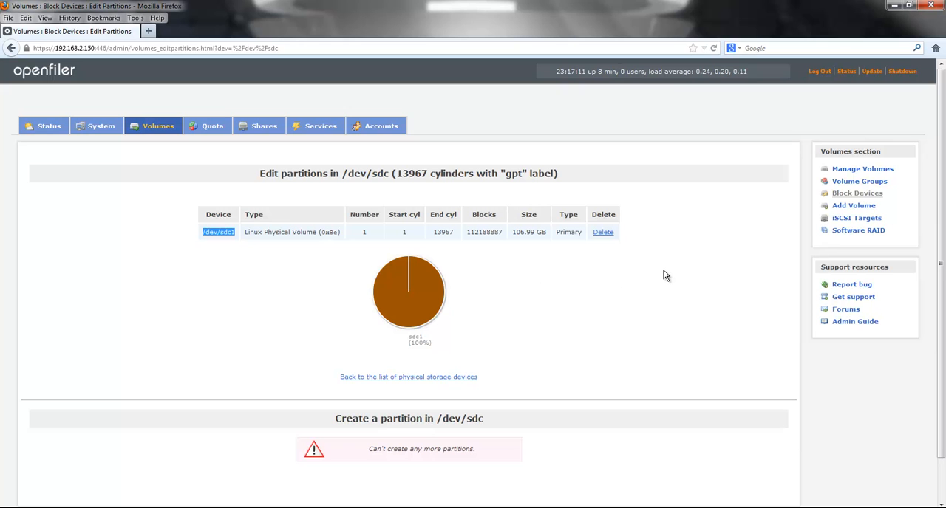
Step: Create a volume group named drracdb from the /dev/sdc1 physical volume
{"action": "left_click", "coordinate": [857, 171]}
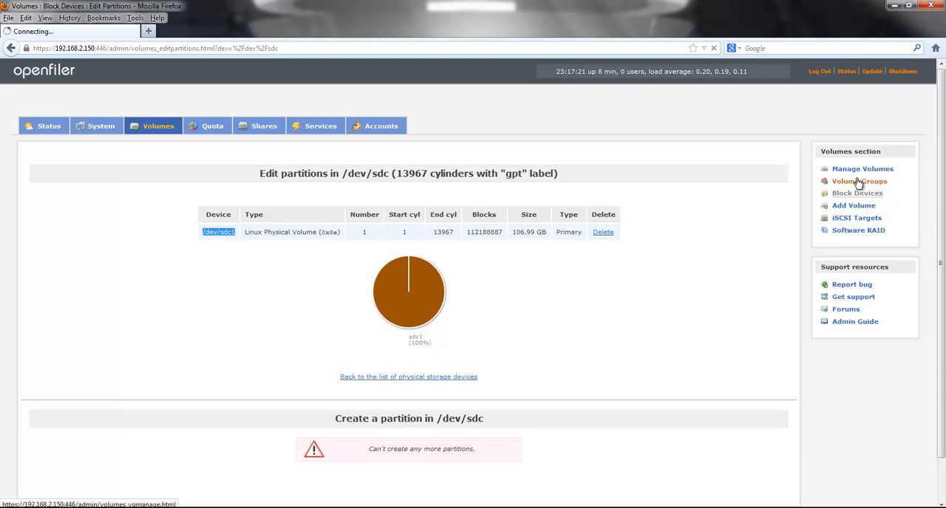
{"action": "left_click", "coordinate": [859, 182]}
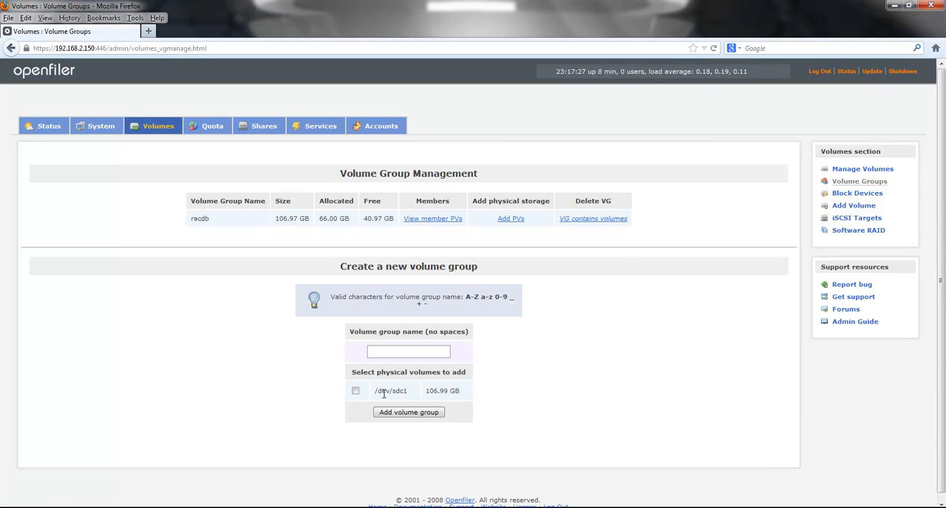
{"action": "left_click_drag", "start_coordinate": [375, 393], "coordinate": [410, 396]}
{"action": "left_click_drag", "start_coordinate": [425, 392], "coordinate": [461, 398]}
{"action": "left_click", "coordinate": [356, 392]}
{"action": "left_click", "coordinate": [398, 350]}
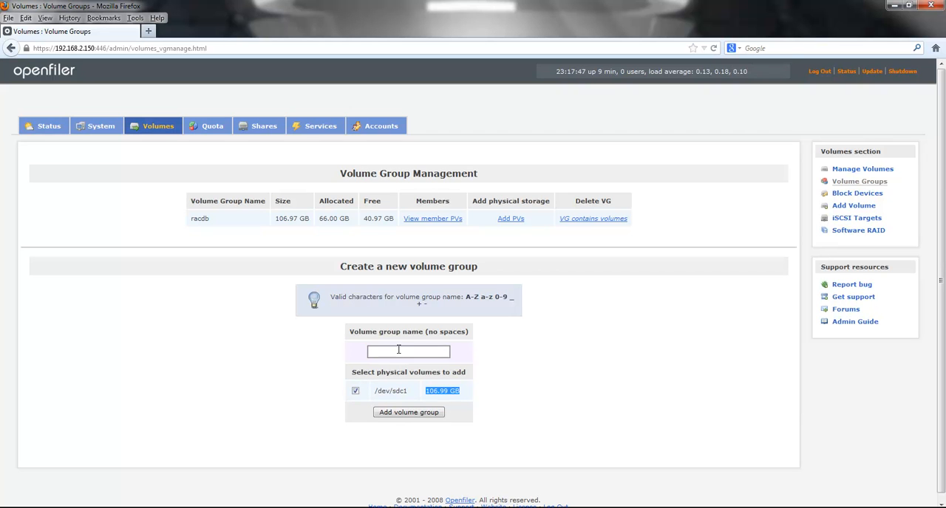
{"action": "type", "text": "drrac"}
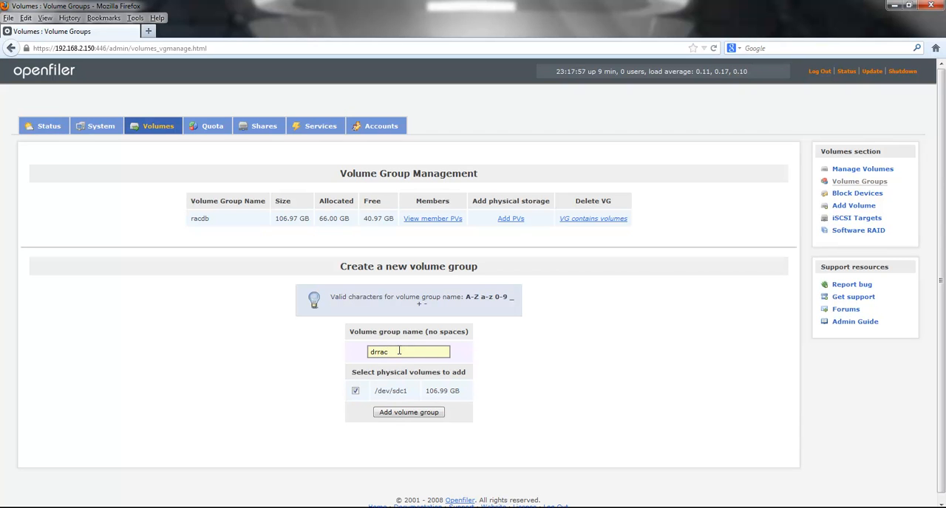
{"action": "type", "text": "db"}
{"action": "left_click", "coordinate": [407, 412]}
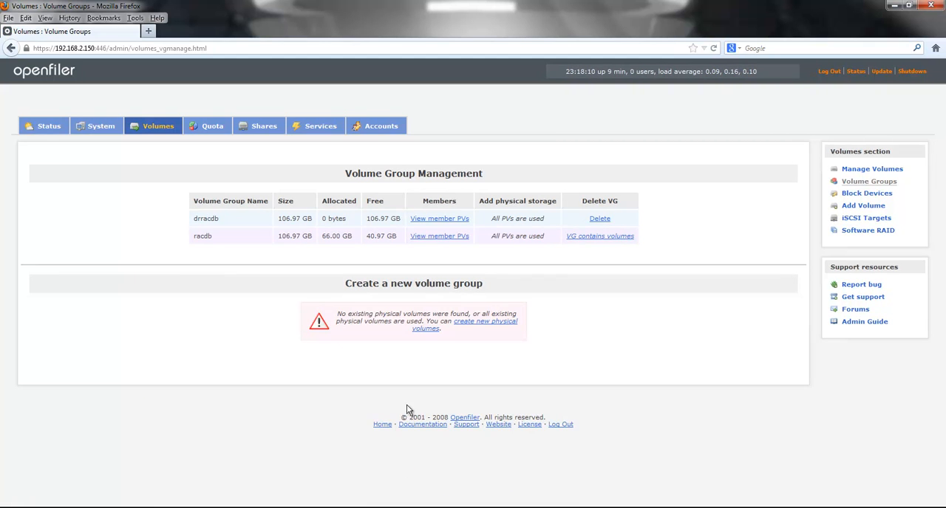
{"action": "double_click", "coordinate": [210, 220]}
Step: Start a new volume in the drracdb group with drracdb-crs as both its name and description
{"action": "left_click", "coordinate": [857, 208]}
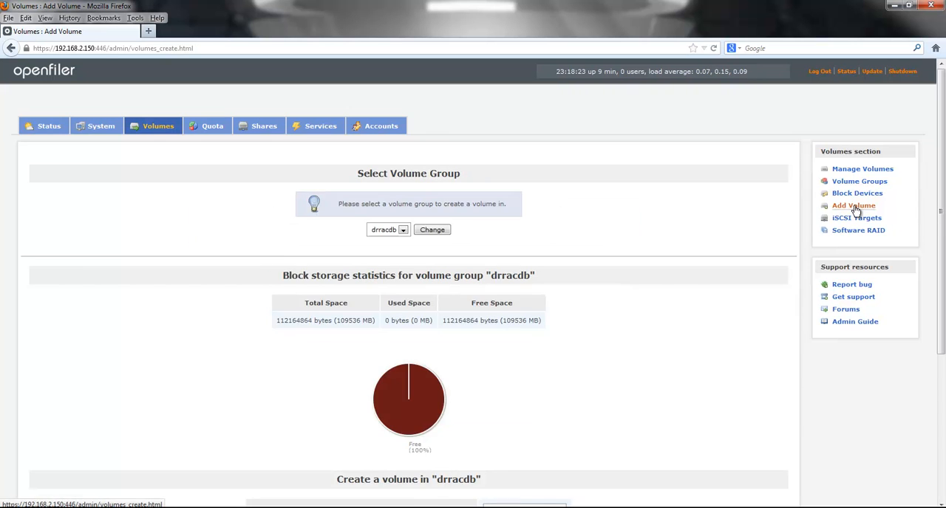
{"action": "scroll", "coordinate": [517, 295], "scroll_direction": "down", "scroll_amount": 5}
{"action": "right_click", "coordinate": [503, 297]}
{"action": "left_click", "coordinate": [528, 348]}
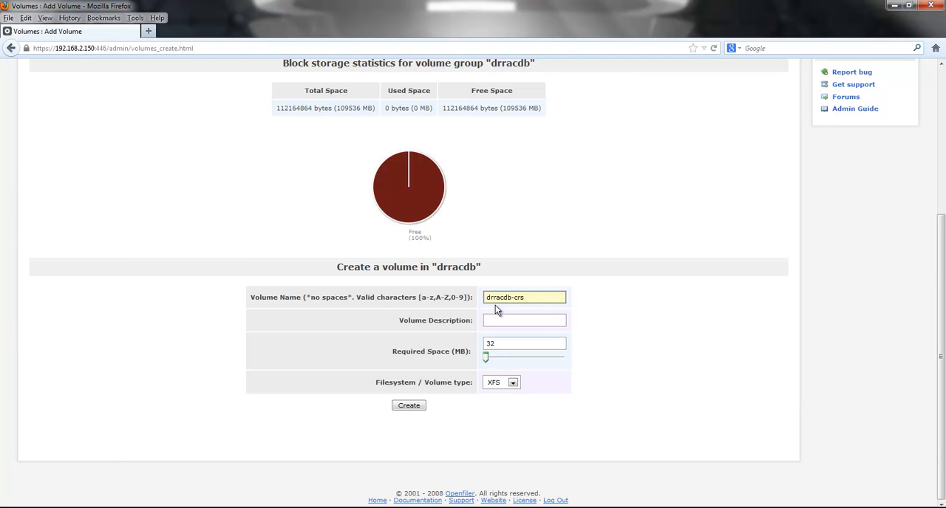
{"action": "left_click", "coordinate": [510, 320]}
{"action": "type", "text": "drracdb-crs"}
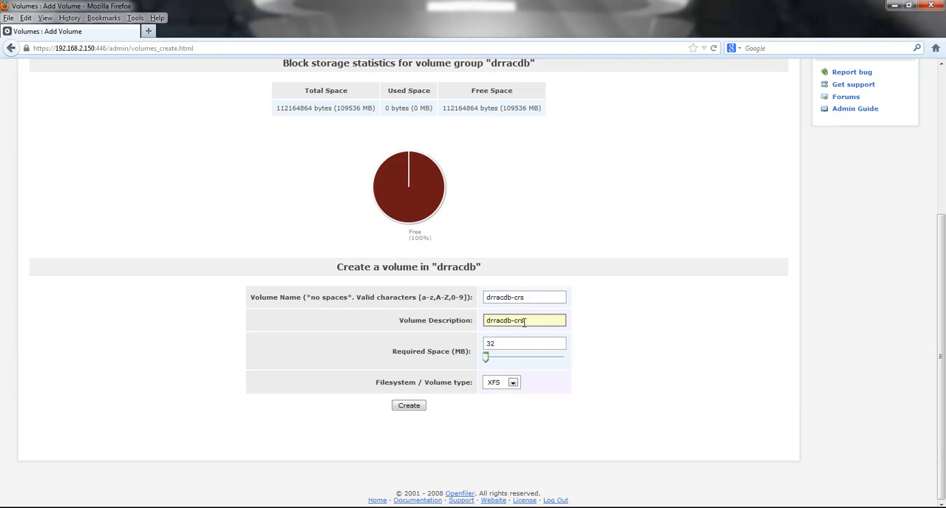
Step: Set the drracdb-crs volume to 2048 MB with the iSCSI type and create it
{"action": "key", "text": "Tab"}
{"action": "type", "text": "2048"}
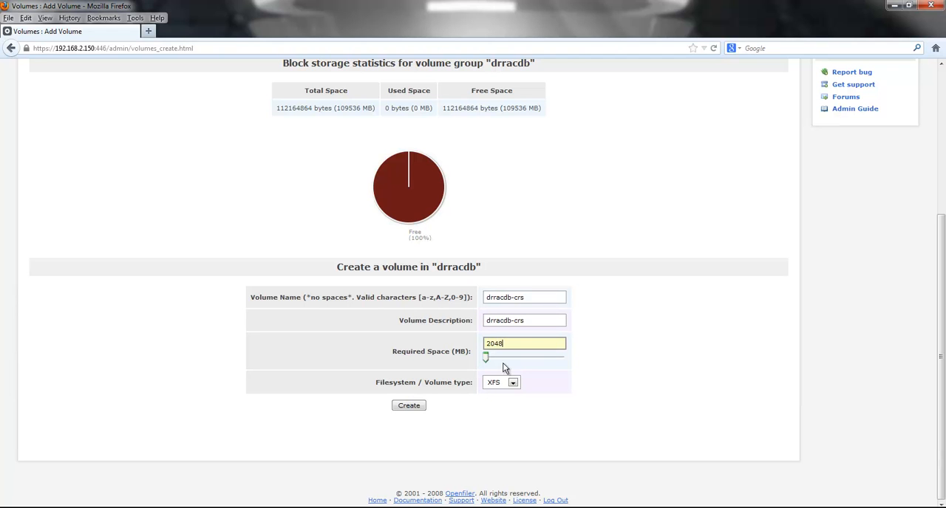
{"action": "left_click", "coordinate": [513, 382]}
{"action": "left_click", "coordinate": [499, 409]}
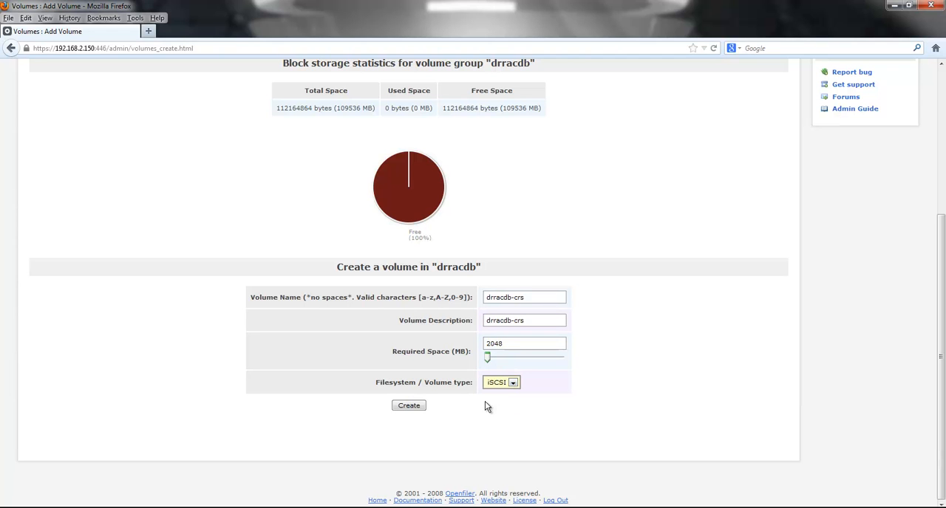
{"action": "left_click", "coordinate": [411, 407]}
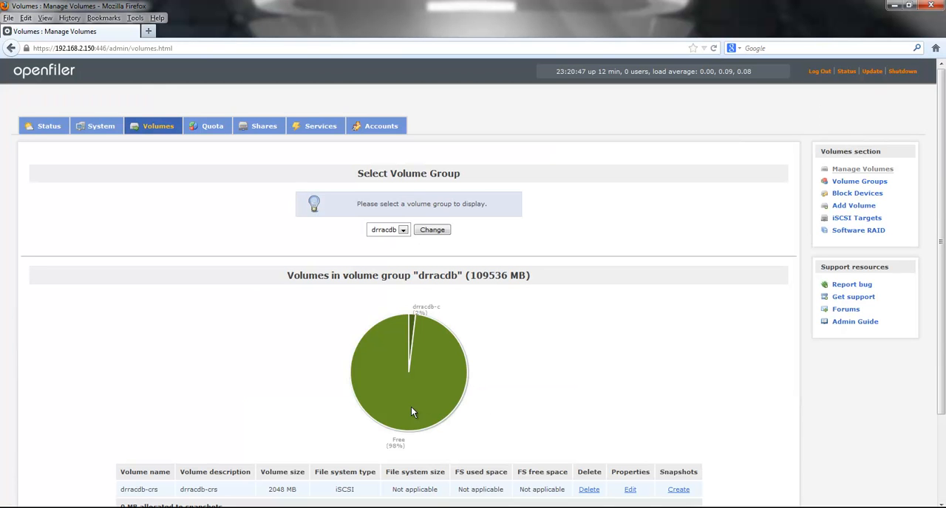
{"action": "scroll", "coordinate": [532, 380], "scroll_direction": "down", "scroll_amount": 3}
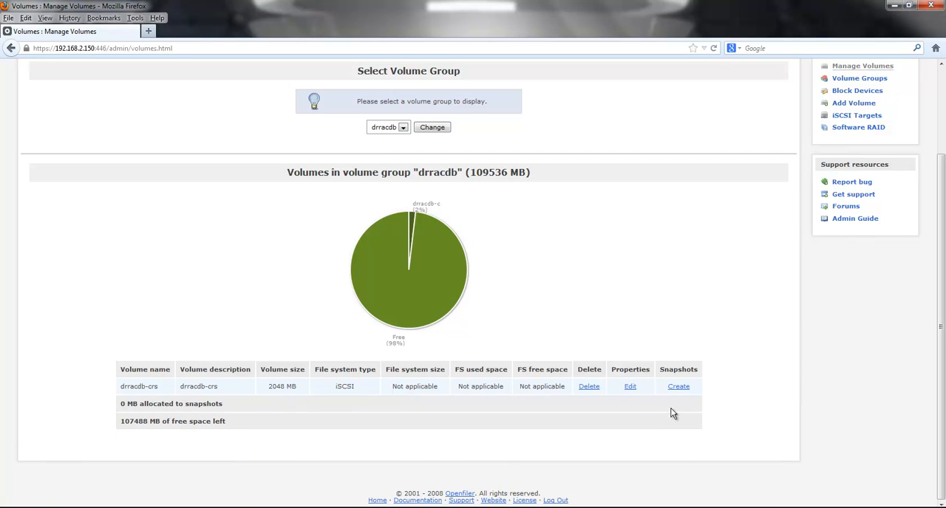
{"action": "scroll", "coordinate": [671, 412], "scroll_direction": "up", "scroll_amount": 3}
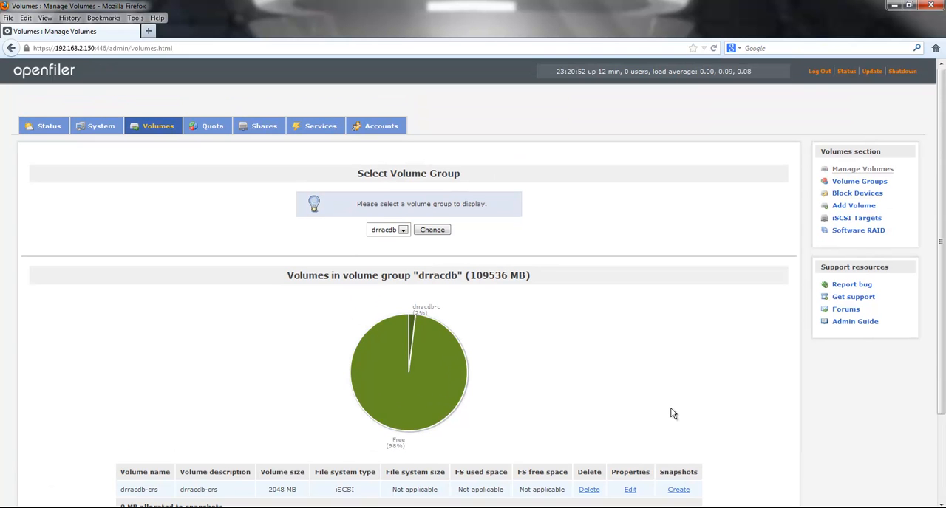
{"action": "scroll", "coordinate": [671, 414], "scroll_direction": "down", "scroll_amount": 3}
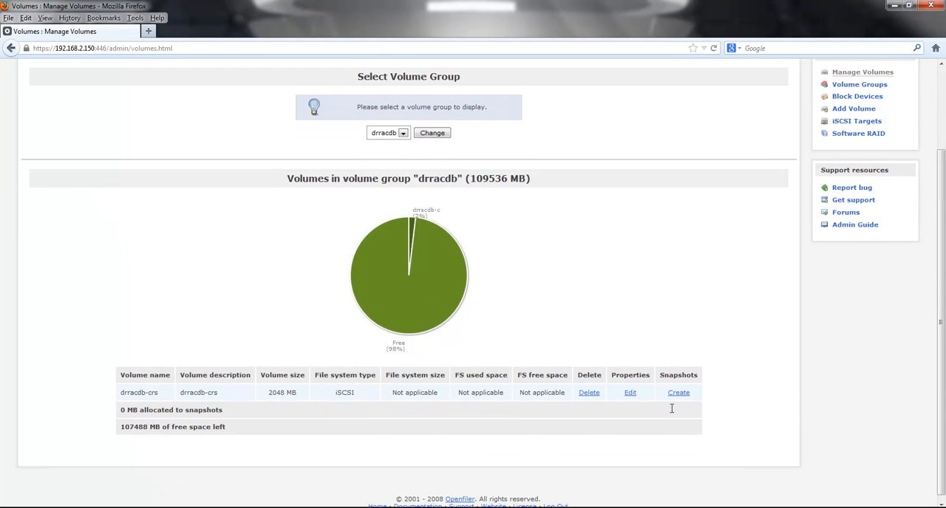
{"action": "scroll", "coordinate": [673, 413], "scroll_direction": "up", "scroll_amount": 3}
{"action": "scroll", "coordinate": [673, 414], "scroll_direction": "down", "scroll_amount": 3}
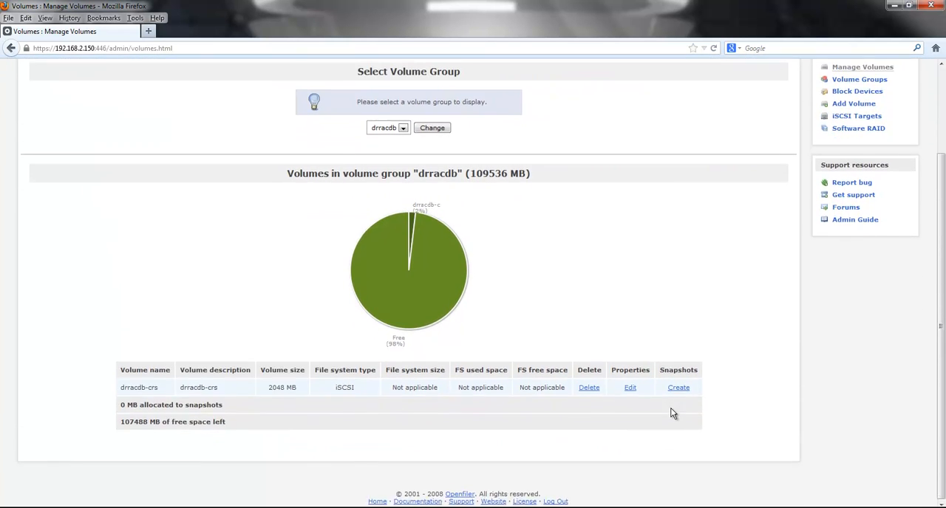
Step: Create a 16384 MB iSCSI volume named drracdb-asm1 in the drracdb group, described as "drracdb - ASM Volume1"
{"action": "scroll", "coordinate": [672, 414], "scroll_direction": "up", "scroll_amount": 3}
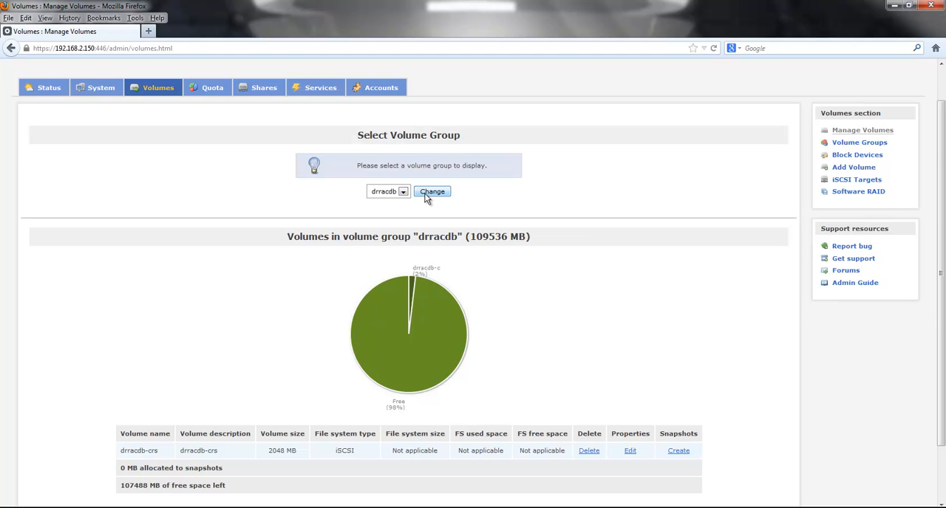
{"action": "left_click", "coordinate": [847, 169]}
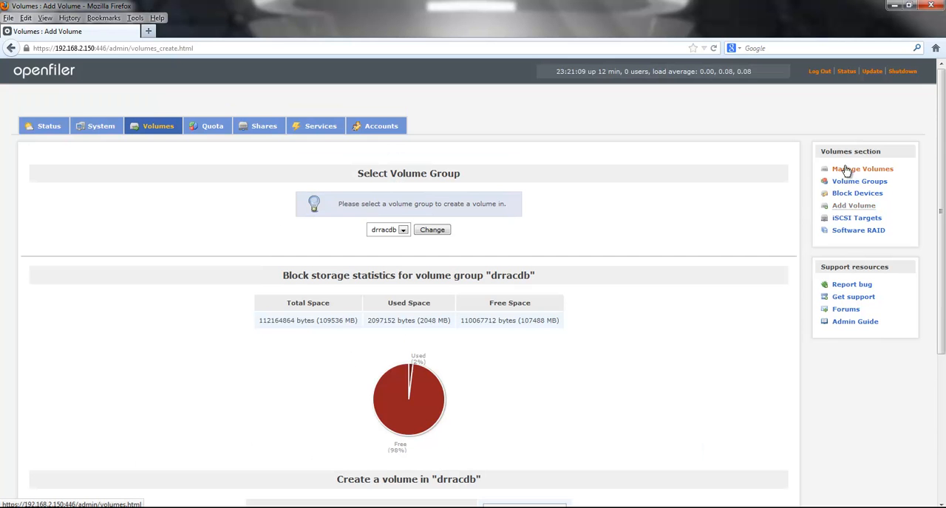
{"action": "scroll", "coordinate": [473, 296], "scroll_direction": "down", "scroll_amount": 5}
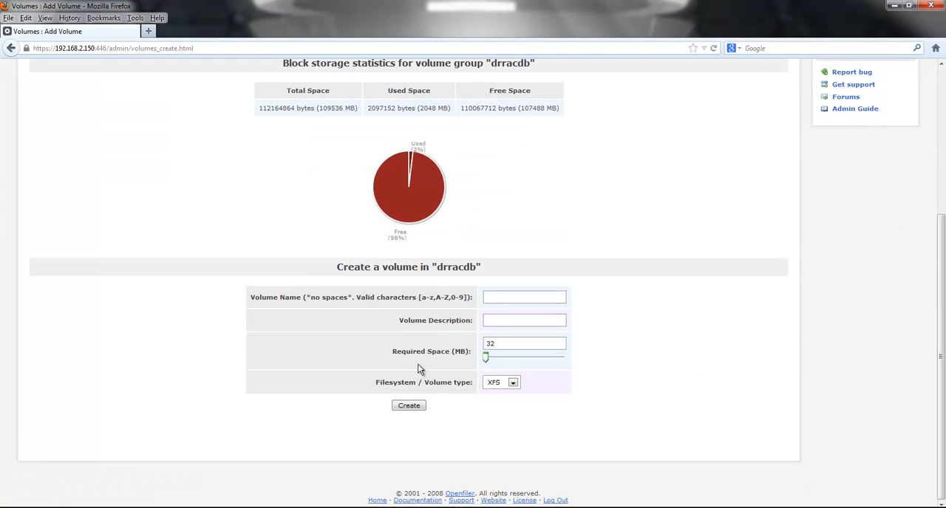
{"action": "left_click", "coordinate": [505, 299]}
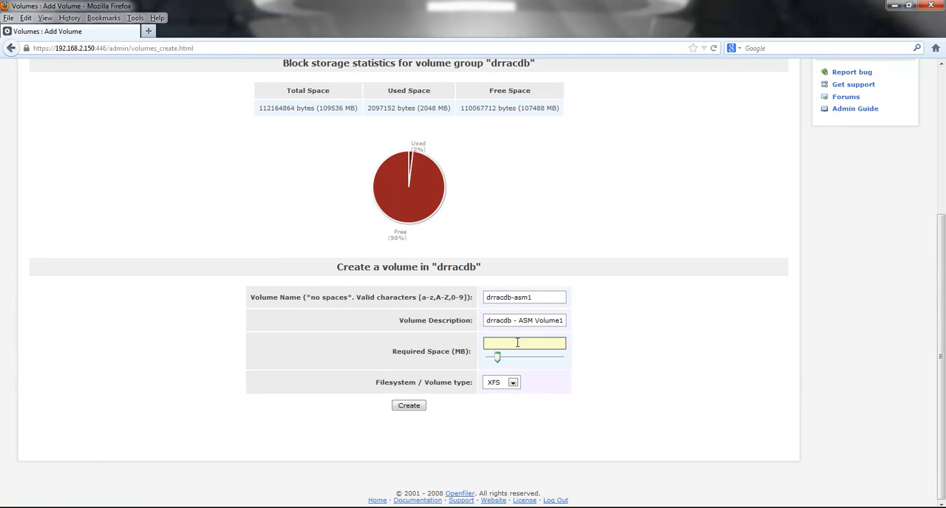
{"action": "type", "text": "16384"}
{"action": "left_click", "coordinate": [513, 382]}
{"action": "left_click", "coordinate": [495, 408]}
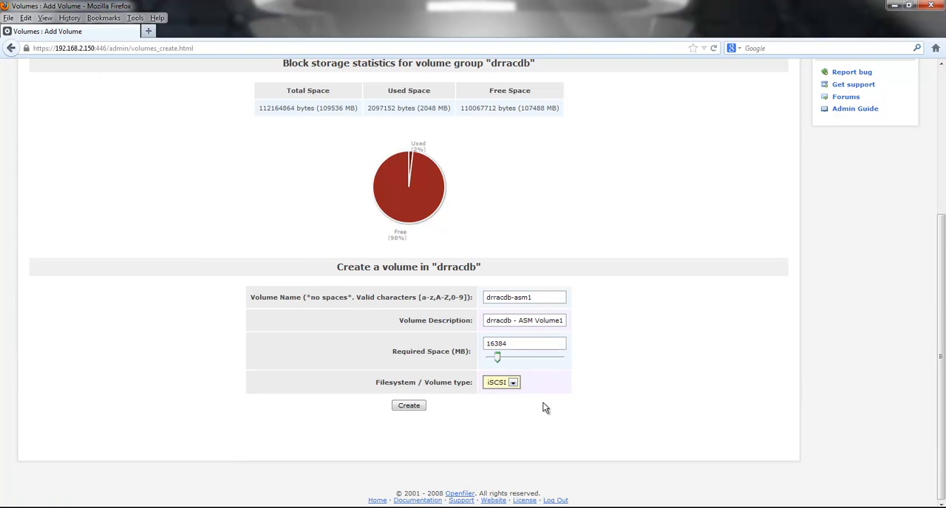
{"action": "left_click", "coordinate": [410, 406]}
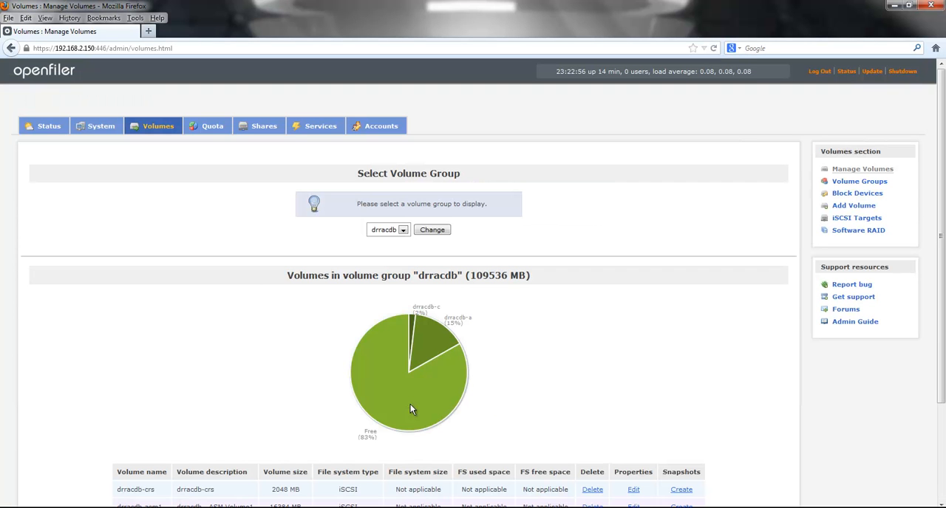
Step: Start another volume in the drracdb group named drracdb-asm2 with the description "drracdb - ASM Volume2"
{"action": "left_click", "coordinate": [848, 207]}
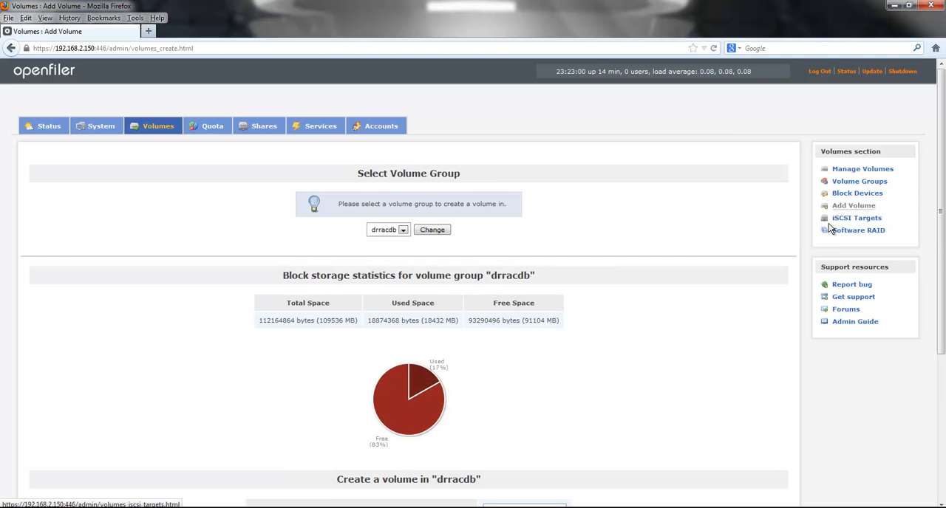
{"action": "scroll", "coordinate": [785, 307], "scroll_direction": "down", "scroll_amount": 5}
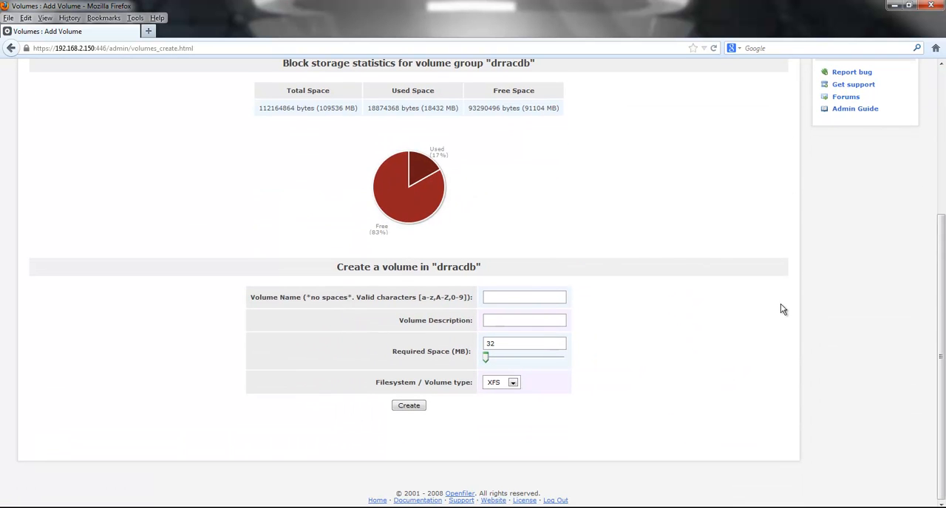
{"action": "left_click", "coordinate": [498, 299]}
{"action": "type", "text": "drracdb-asm2"}
{"action": "left_click", "coordinate": [507, 322]}
{"action": "type", "text": "drracdb - ASM Volume2"}
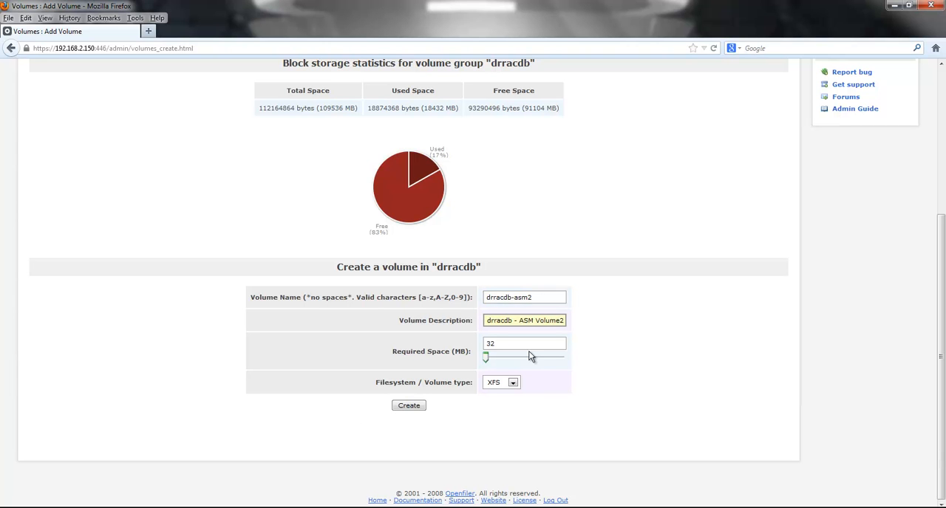
{"action": "key", "text": "Home"}
{"action": "key", "text": "Delete"}
Step: Set the drracdb-asm2 volume to 16384 MB with the iSCSI type and create it
{"action": "key", "text": "Tab"}
{"action": "type", "text": "16384"}
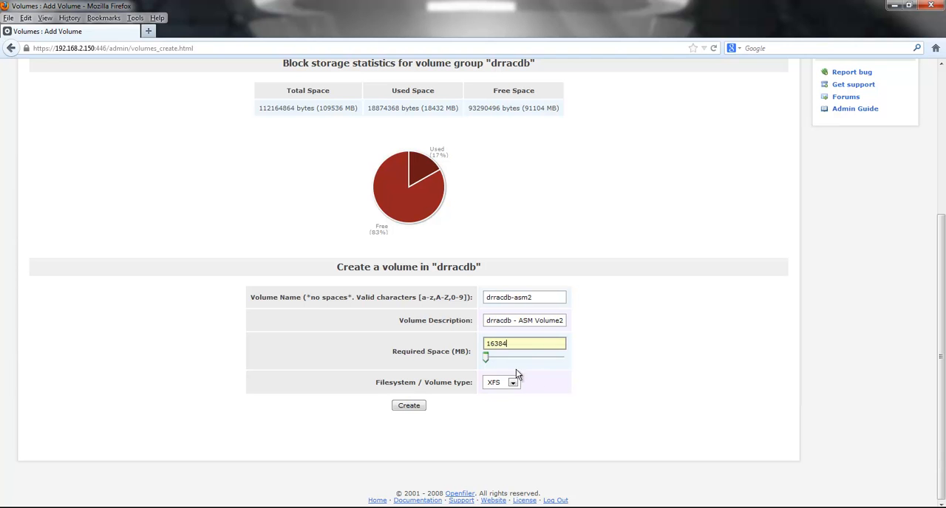
{"action": "left_click", "coordinate": [512, 385]}
{"action": "left_click", "coordinate": [491, 404]}
{"action": "left_click", "coordinate": [408, 406]}
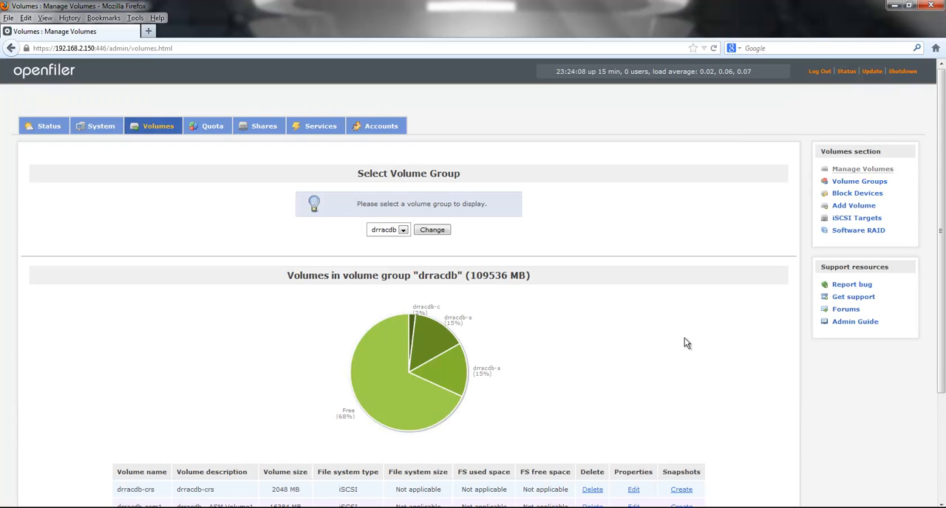
Step: Create a 16384 MB iSCSI volume named drracdb-asm3 in the drracdb group, described as "drracdb - ASM Volume3"
{"action": "left_click", "coordinate": [855, 207]}
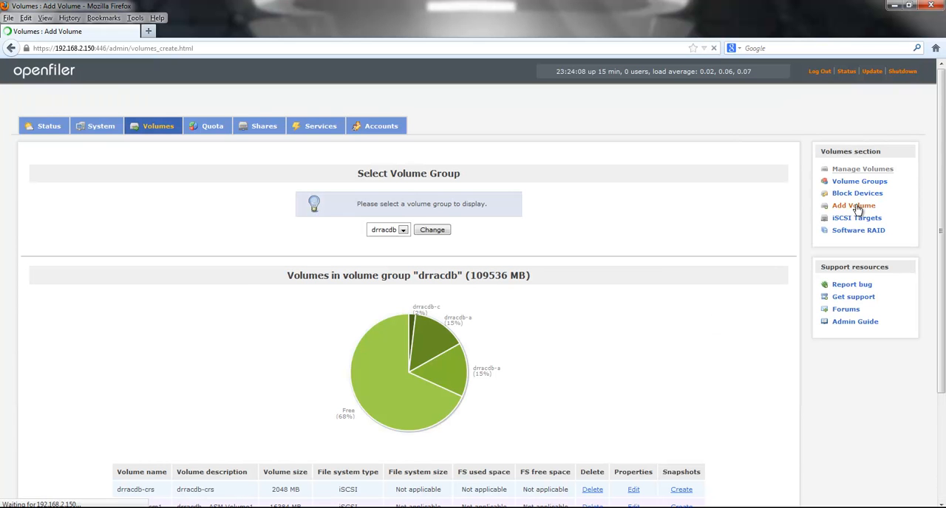
{"action": "scroll", "coordinate": [534, 421], "scroll_direction": "down", "scroll_amount": 5}
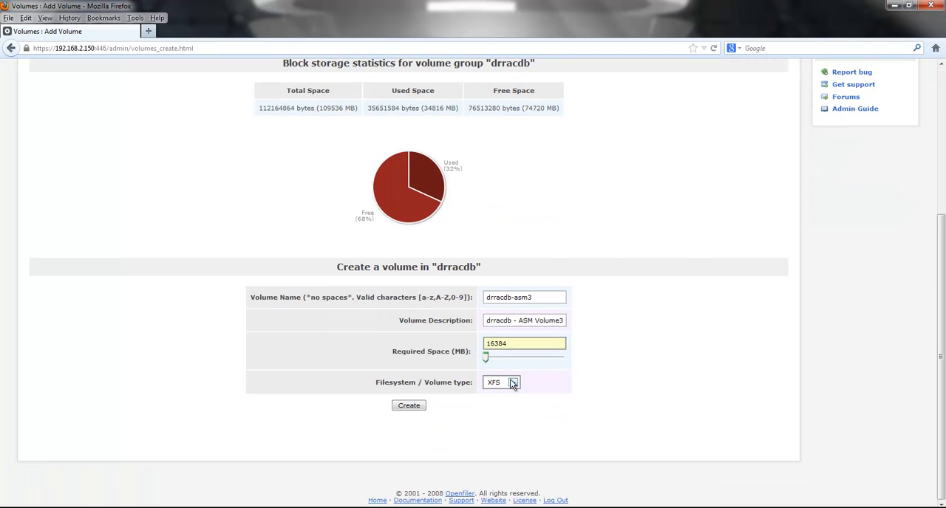
{"action": "left_click", "coordinate": [512, 383]}
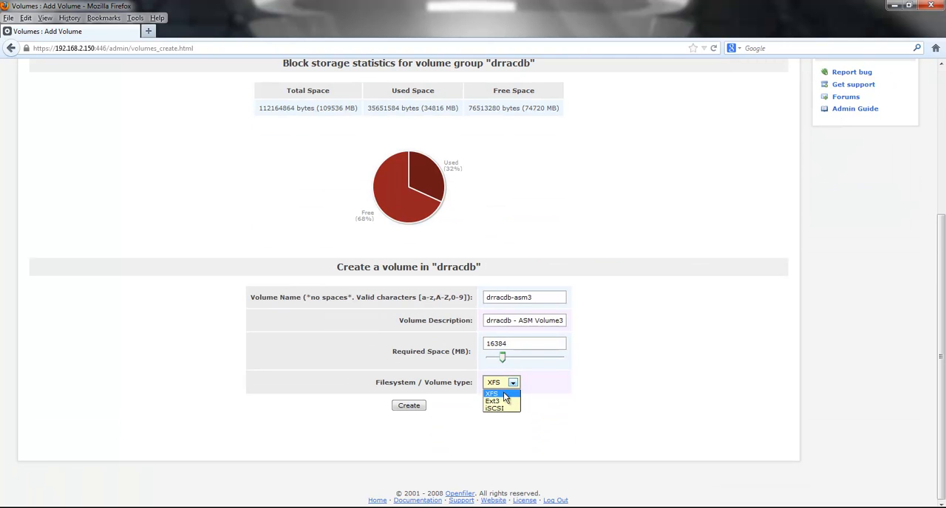
{"action": "left_click", "coordinate": [411, 406]}
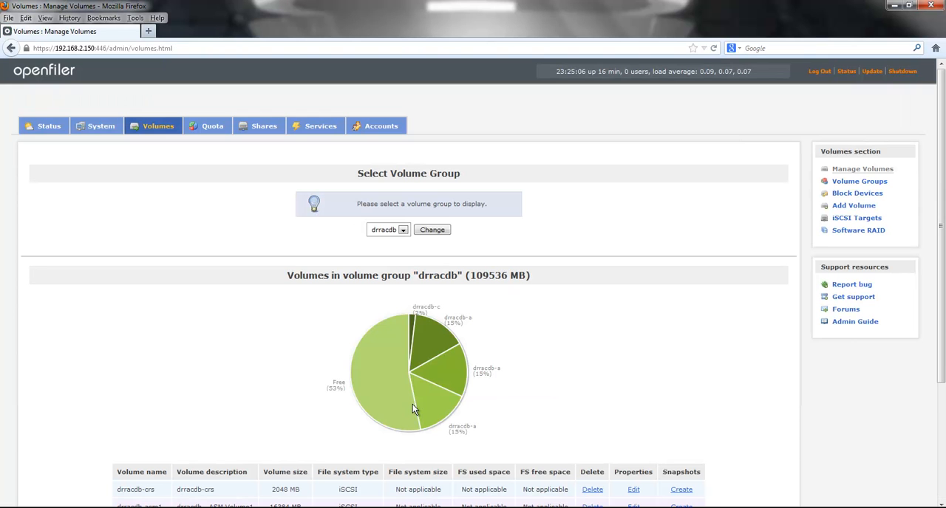
Step: Start another volume in the drracdb group named drracdb-asm4 with the description "drracdb - ASM Volume4"
{"action": "left_click", "coordinate": [842, 211]}
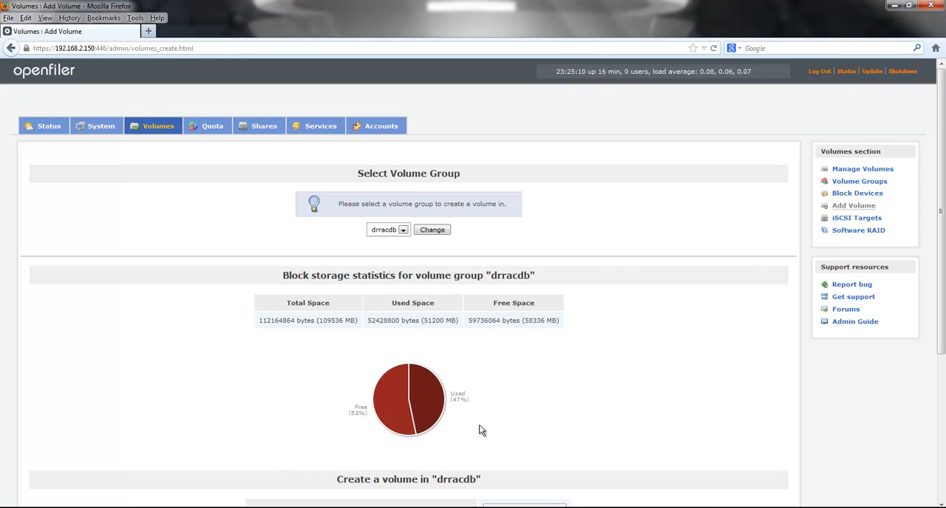
{"action": "scroll", "coordinate": [650, 417], "scroll_direction": "down", "scroll_amount": 2}
{"action": "scroll", "coordinate": [650, 417], "scroll_direction": "down", "scroll_amount": 3}
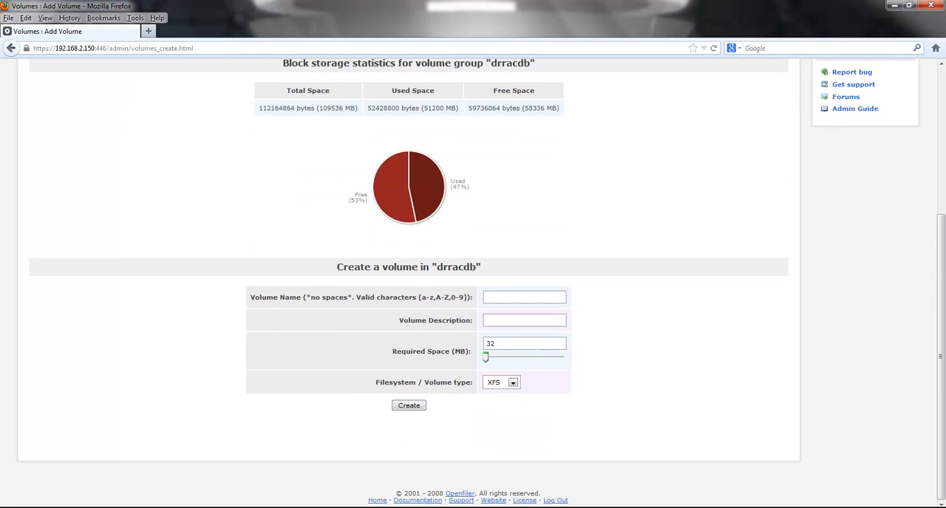
{"action": "key", "text": "alt+Tab"}
{"action": "left_click", "coordinate": [935, 165]}
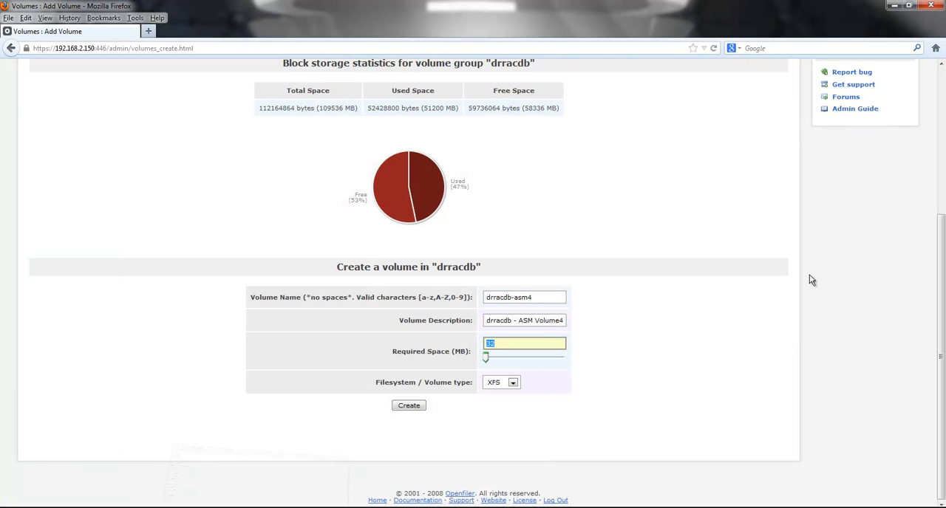
Step: Set the drracdb-asm4 volume to 16384 MB with the iSCSI type and create it
{"action": "left_click", "coordinate": [505, 344]}
{"action": "type", "text": "16384"}
{"action": "key", "text": "Tab"}
{"action": "key", "text": "alt+Down"}
{"action": "key", "text": "Down"}
{"action": "key", "text": "Down"}
{"action": "key", "text": "Return"}
{"action": "left_click", "coordinate": [418, 409]}
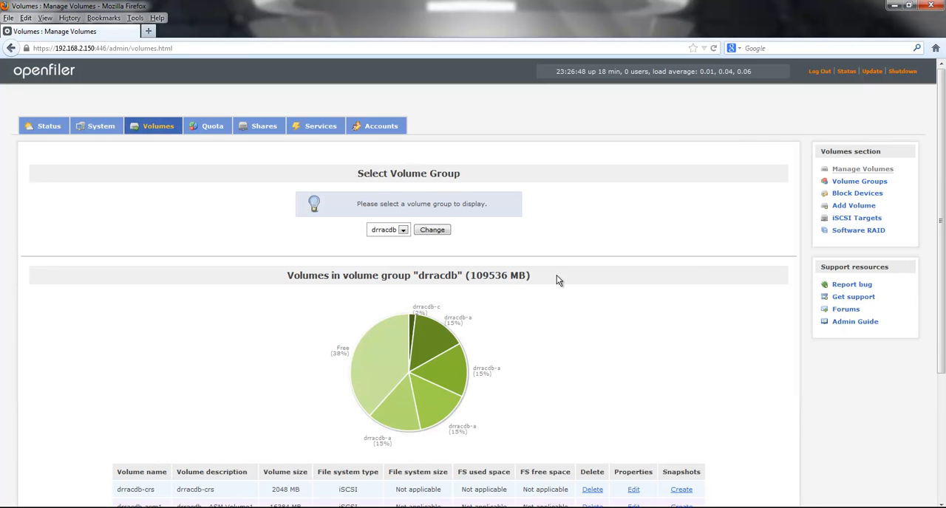
Step: Review the volume groups and check the CRS and ASM volumes listed in the drracdb group
{"action": "left_click", "coordinate": [855, 181]}
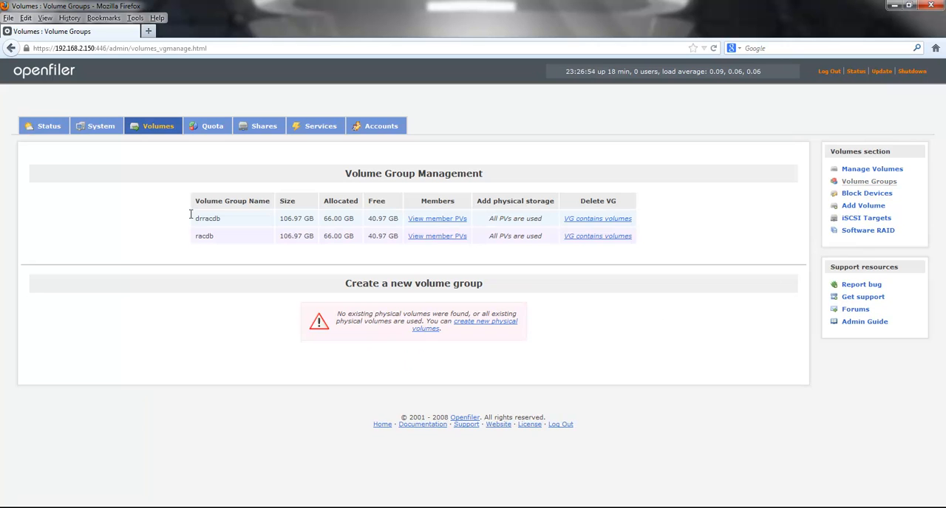
{"action": "left_click", "coordinate": [861, 171]}
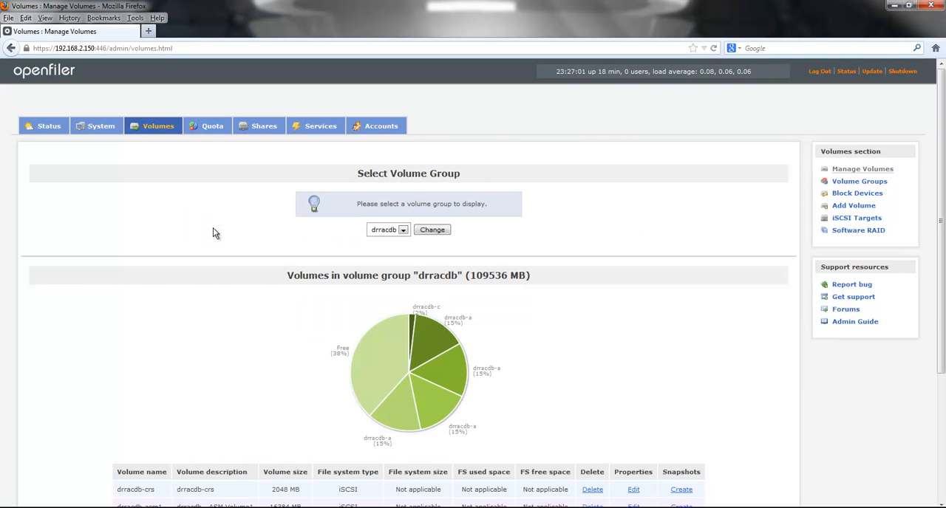
{"action": "left_click", "coordinate": [403, 232]}
{"action": "left_click", "coordinate": [405, 230]}
{"action": "scroll", "coordinate": [724, 387], "scroll_direction": "down", "scroll_amount": 3}
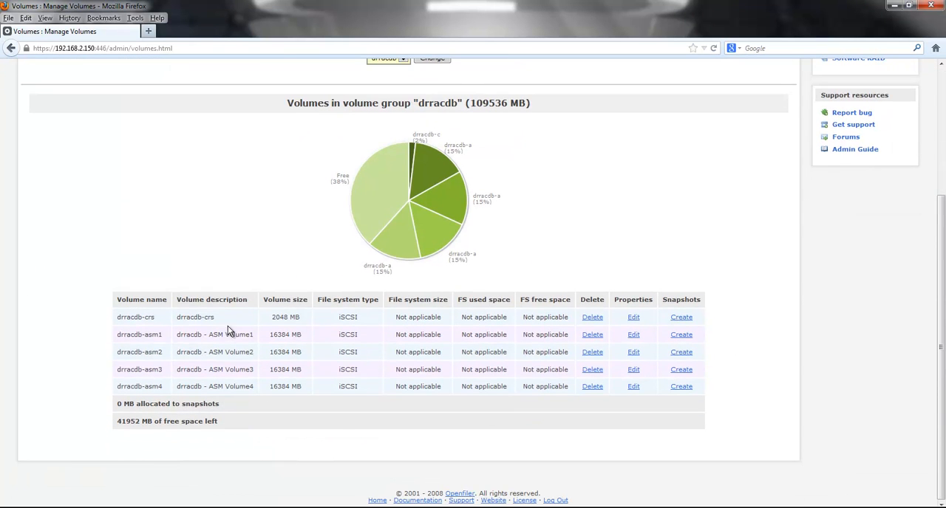
{"action": "left_click_drag", "start_coordinate": [218, 318], "coordinate": [177, 320]}
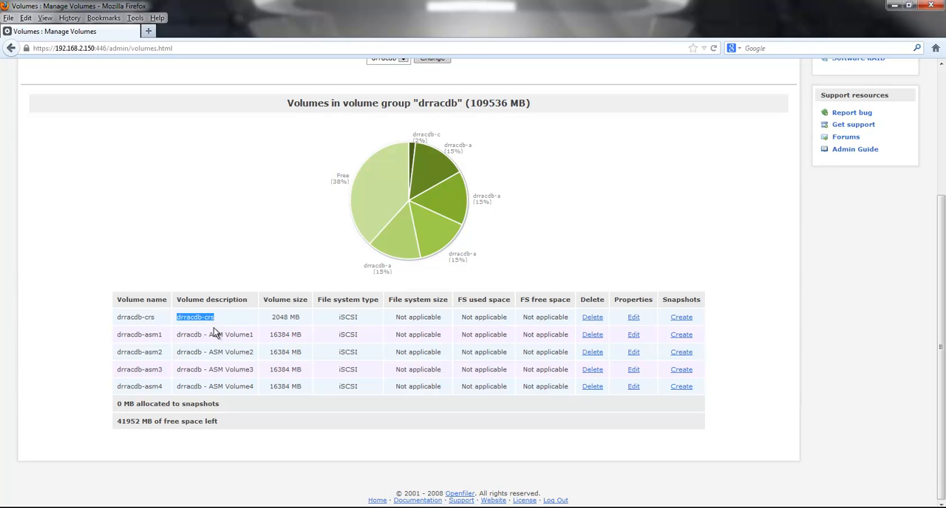
{"action": "left_click_drag", "start_coordinate": [254, 334], "coordinate": [153, 346]}
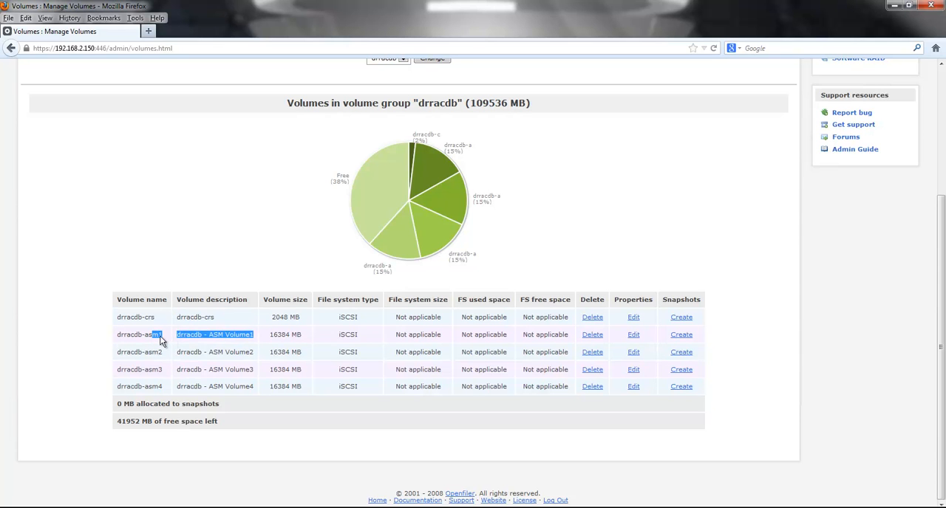
{"action": "left_click", "coordinate": [170, 338]}
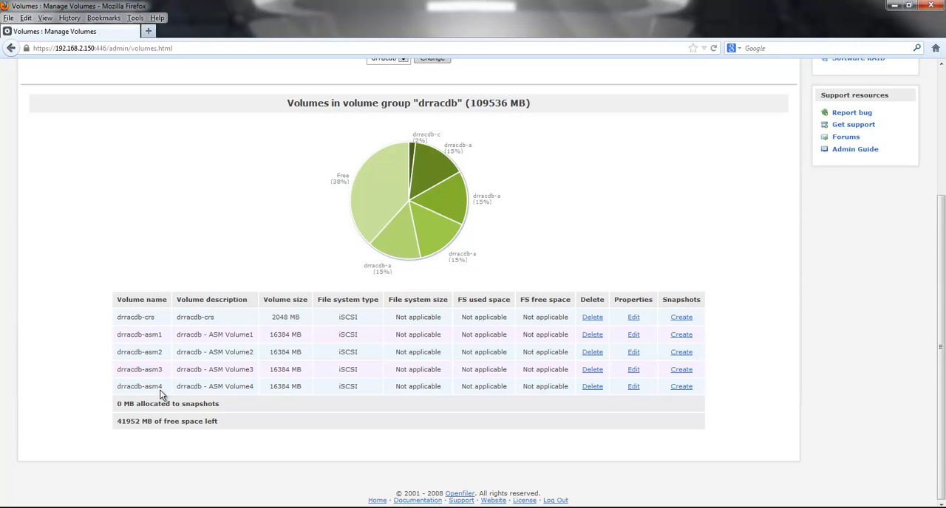
{"action": "scroll", "coordinate": [585, 444], "scroll_direction": "up", "scroll_amount": 5}
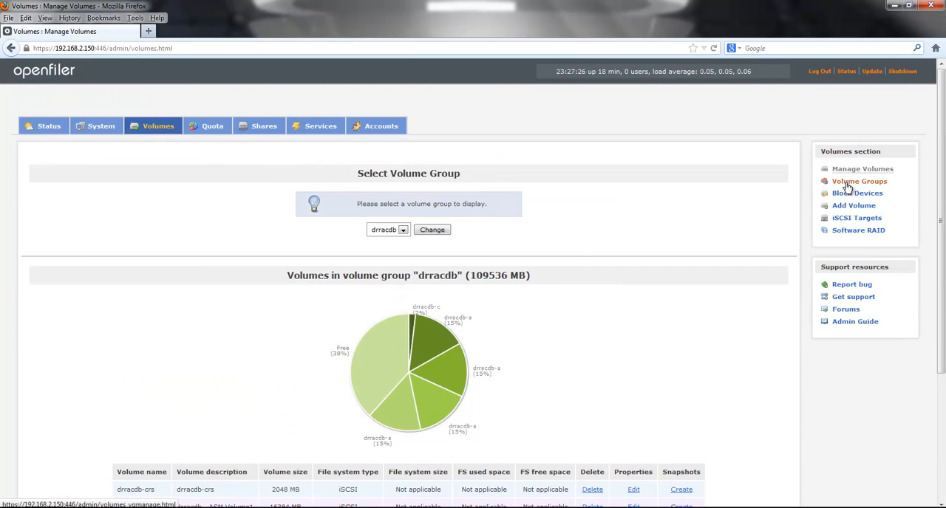
Step: Add an iSCSI target with the IQN iqn.2006-01.com.openfiler:drracdb.drracdb-crs
{"action": "left_click", "coordinate": [851, 219]}
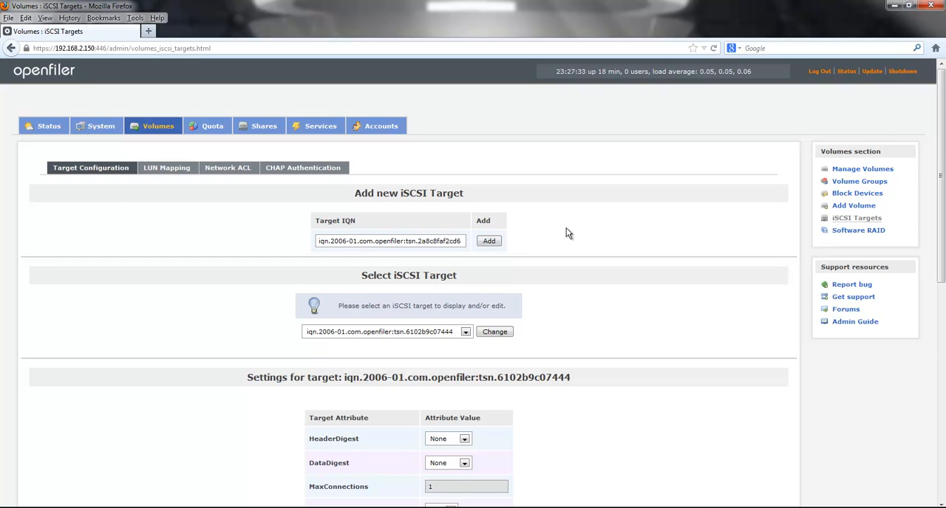
{"action": "left_click_drag", "start_coordinate": [407, 241], "coordinate": [491, 245]}
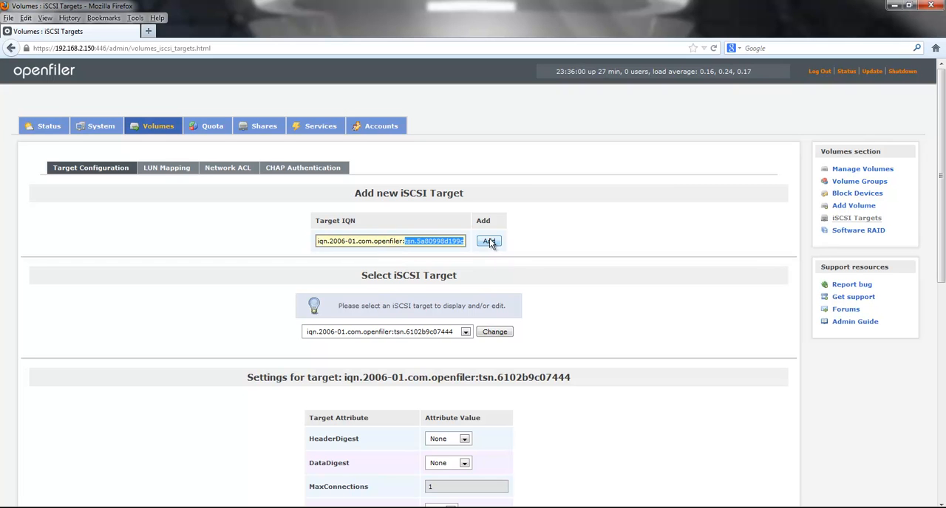
{"action": "type", "text": "drracdb.drracdb-crs"}
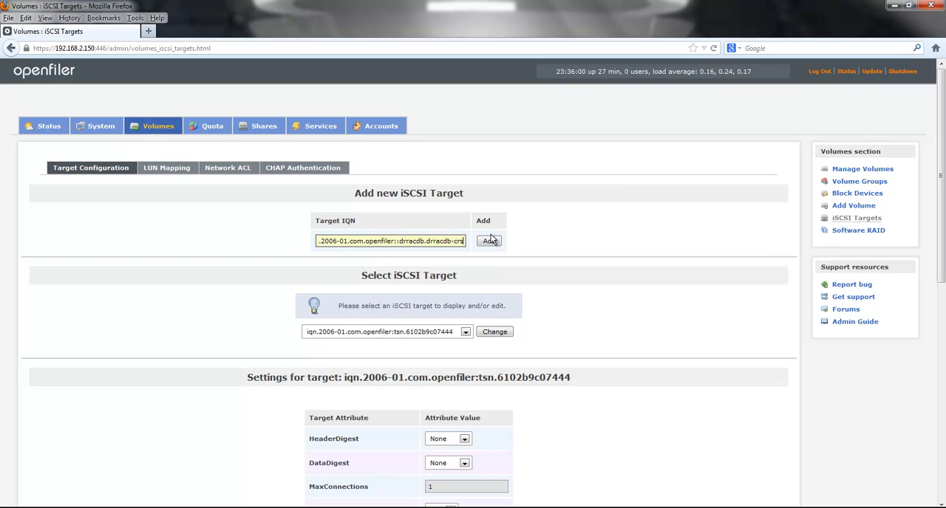
{"action": "left_click", "coordinate": [414, 260]}
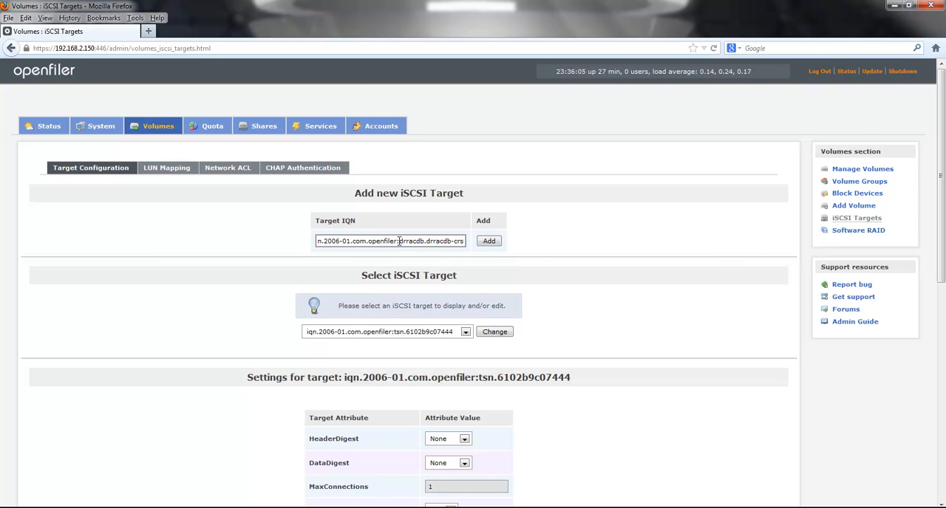
{"action": "left_click_drag", "start_coordinate": [400, 242], "coordinate": [424, 246]}
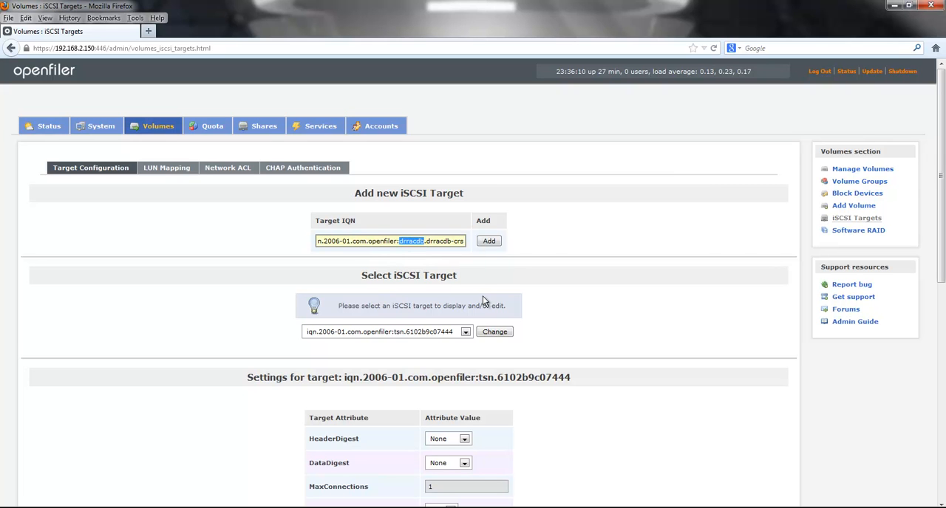
{"action": "left_click_drag", "start_coordinate": [427, 243], "coordinate": [470, 241]}
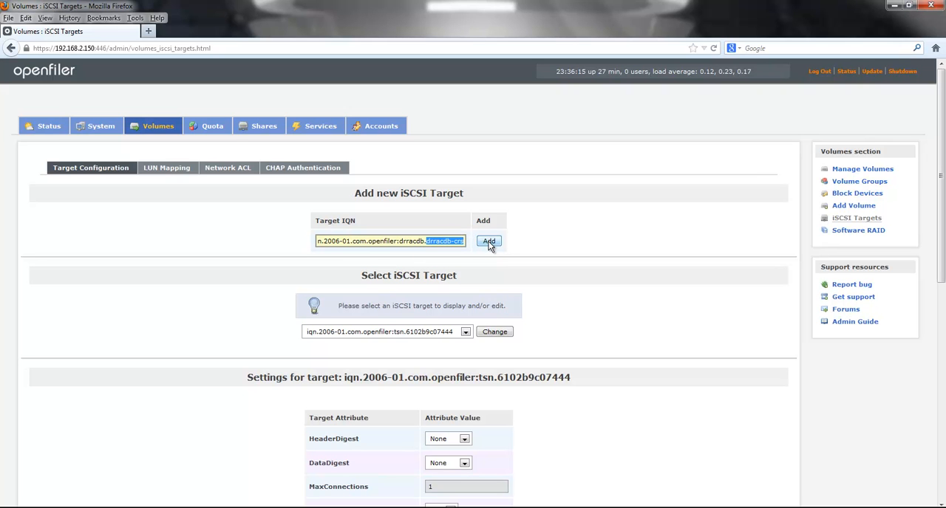
{"action": "left_click", "coordinate": [490, 242]}
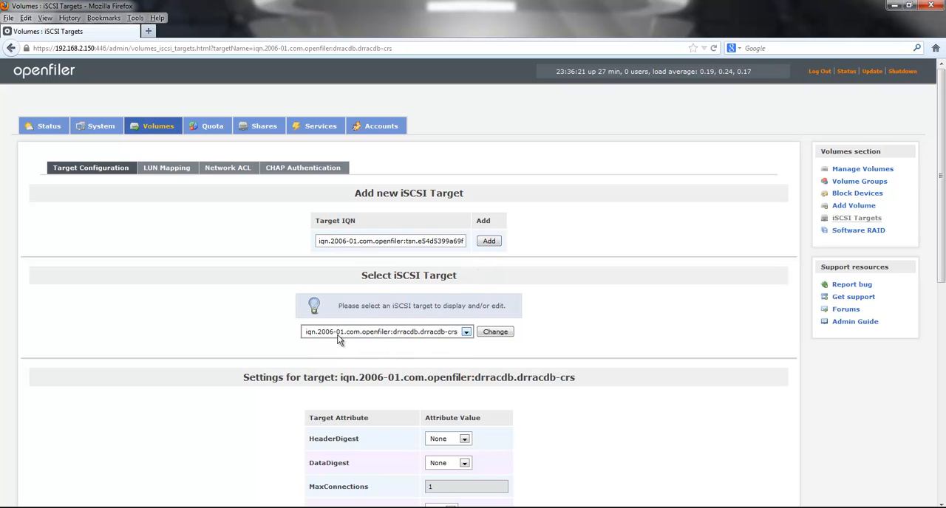
{"action": "left_click", "coordinate": [404, 336]}
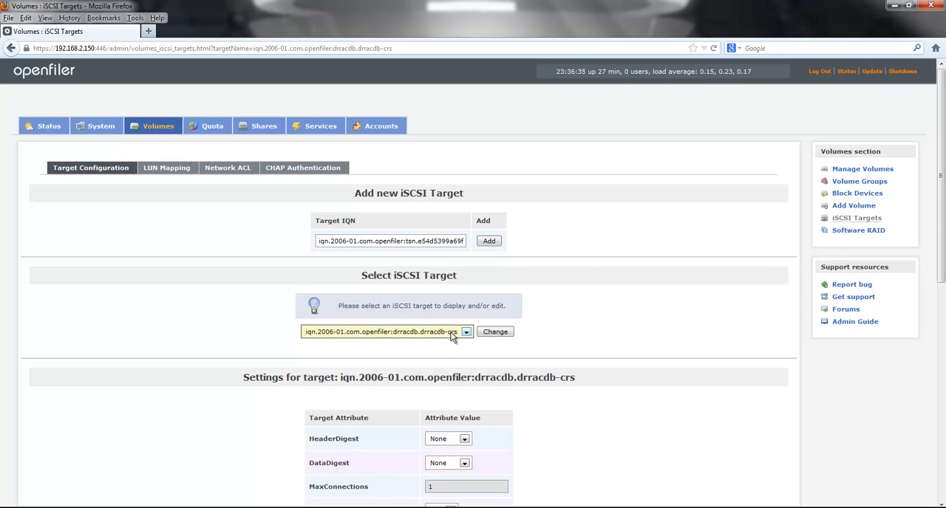
Step: Map the /dev/drracdb/drracdb-crs LUN to the drracdb-crs target, using write-thru and blockio modes
{"action": "left_click", "coordinate": [182, 174]}
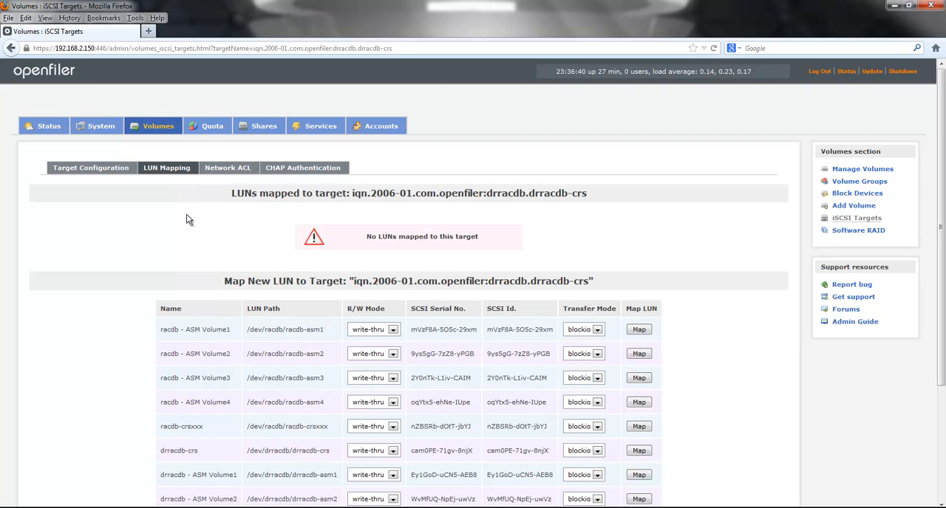
{"action": "scroll", "coordinate": [512, 308], "scroll_direction": "down", "scroll_amount": 2}
{"action": "scroll", "coordinate": [512, 307], "scroll_direction": "down", "scroll_amount": 2}
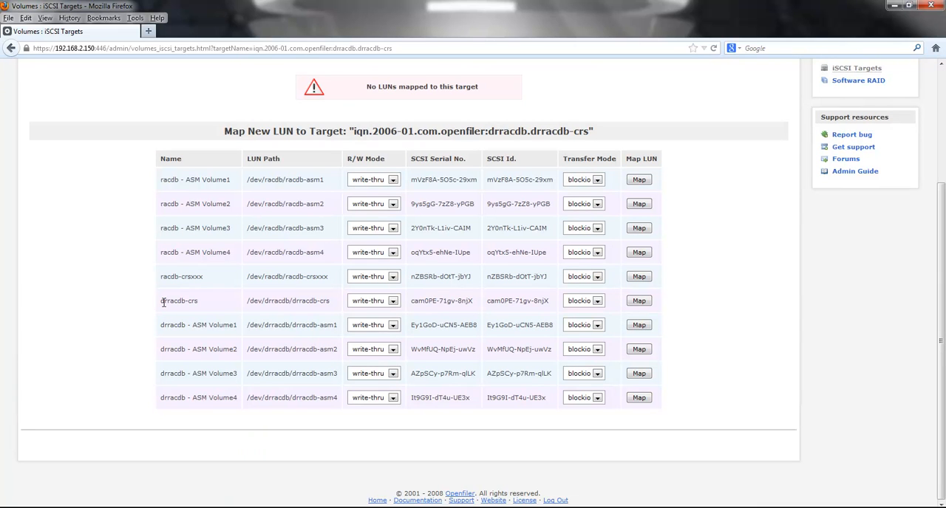
{"action": "left_click_drag", "start_coordinate": [161, 300], "coordinate": [605, 302]}
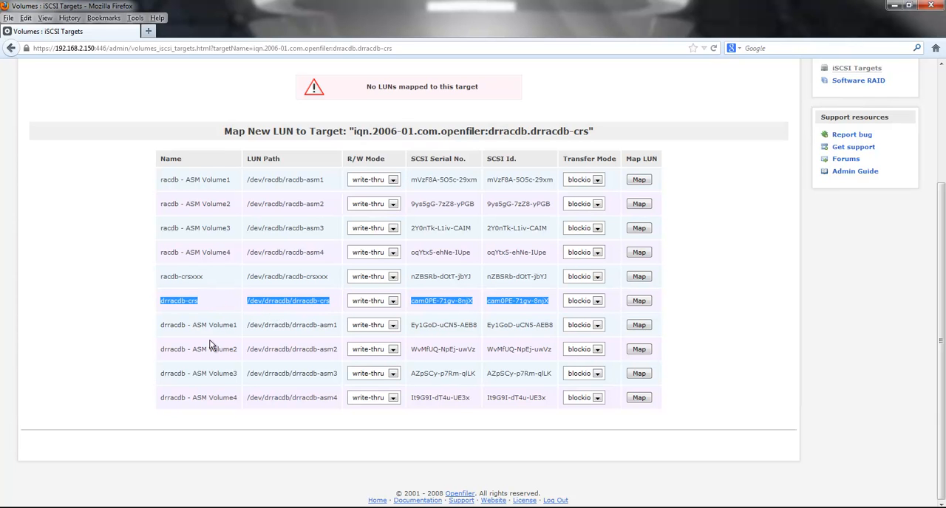
{"action": "left_click", "coordinate": [640, 302]}
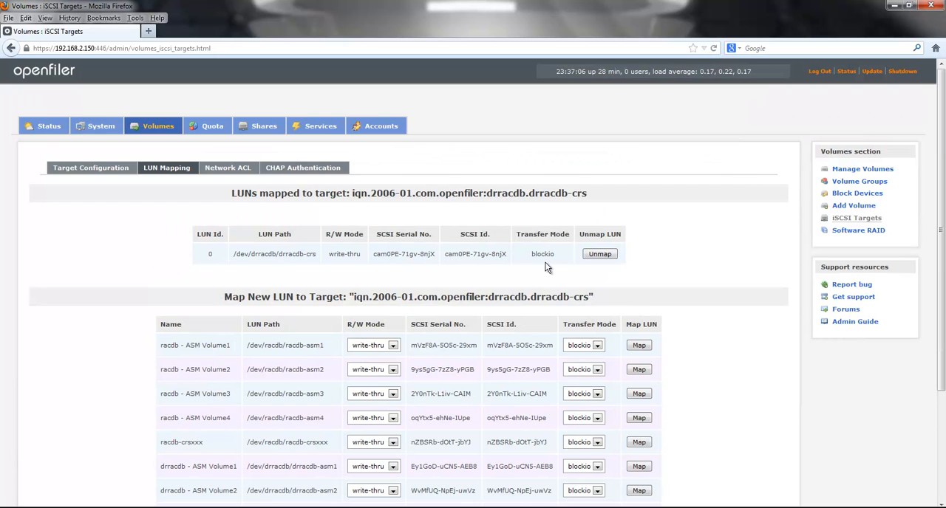
{"action": "left_click_drag", "start_coordinate": [234, 257], "coordinate": [557, 254]}
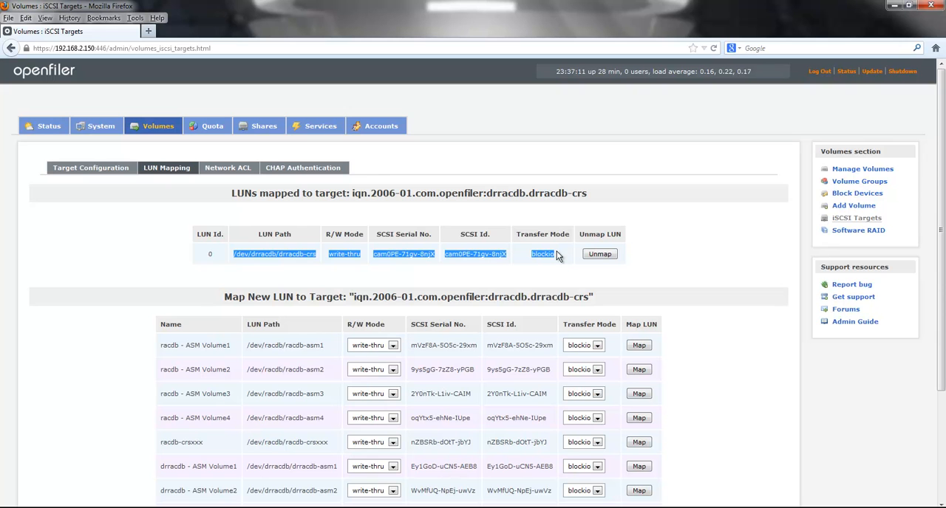
{"action": "left_click", "coordinate": [473, 265]}
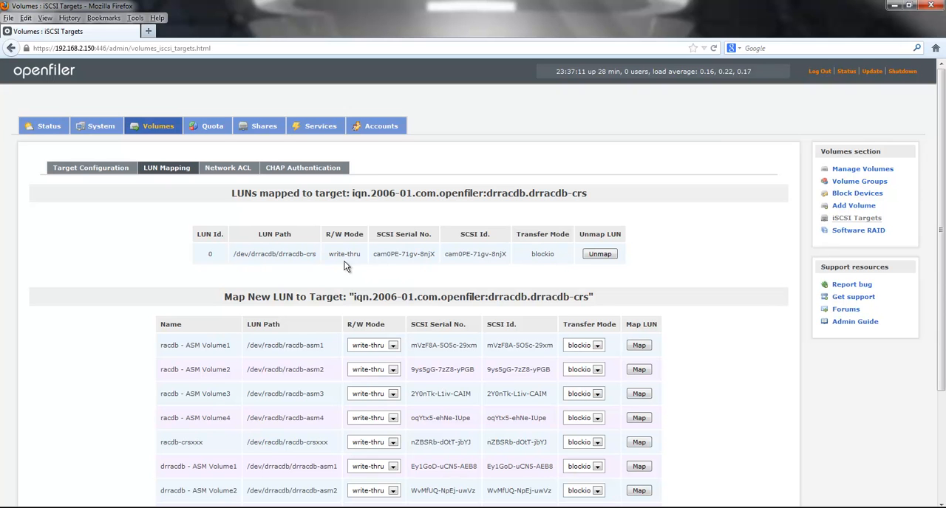
Step: Allow drrac1.localdomain.net and drrac2.localdomain.net to access the drracdb-crs target and apply the access settings
{"action": "left_click", "coordinate": [228, 169]}
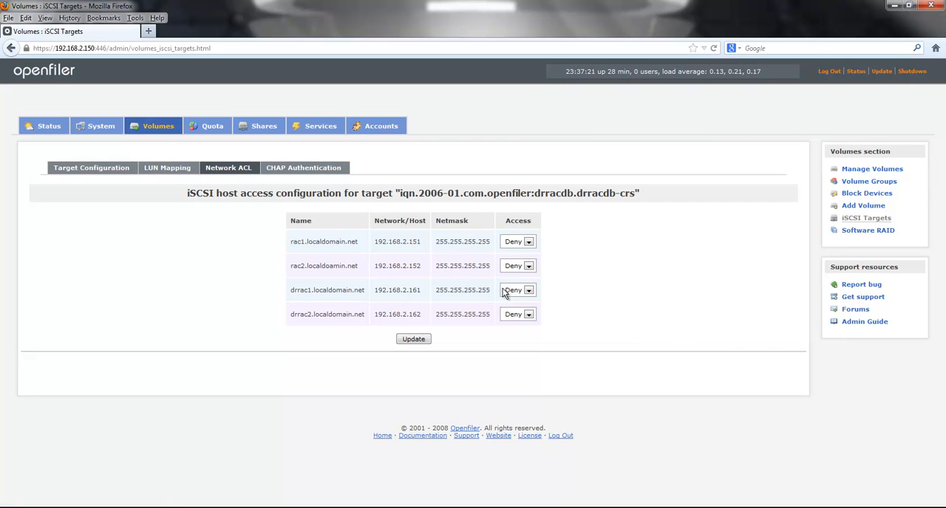
{"action": "left_click_drag", "start_coordinate": [533, 195], "coordinate": [668, 201]}
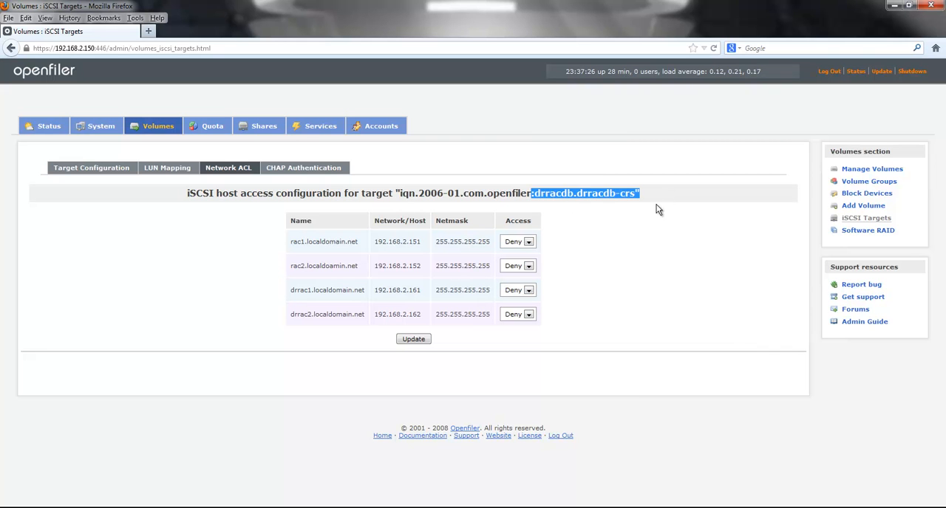
{"action": "left_click", "coordinate": [529, 290]}
{"action": "left_click", "coordinate": [527, 310]}
{"action": "left_click", "coordinate": [529, 316]}
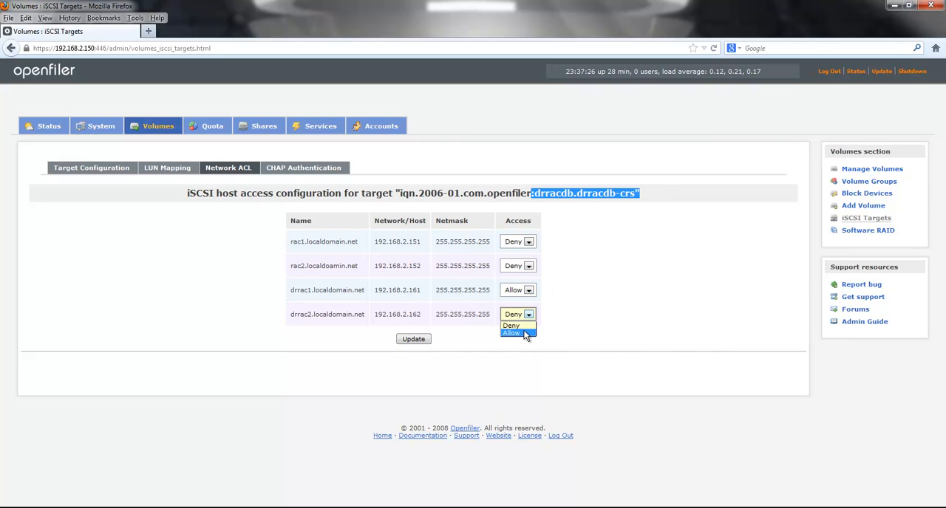
{"action": "left_click", "coordinate": [526, 334]}
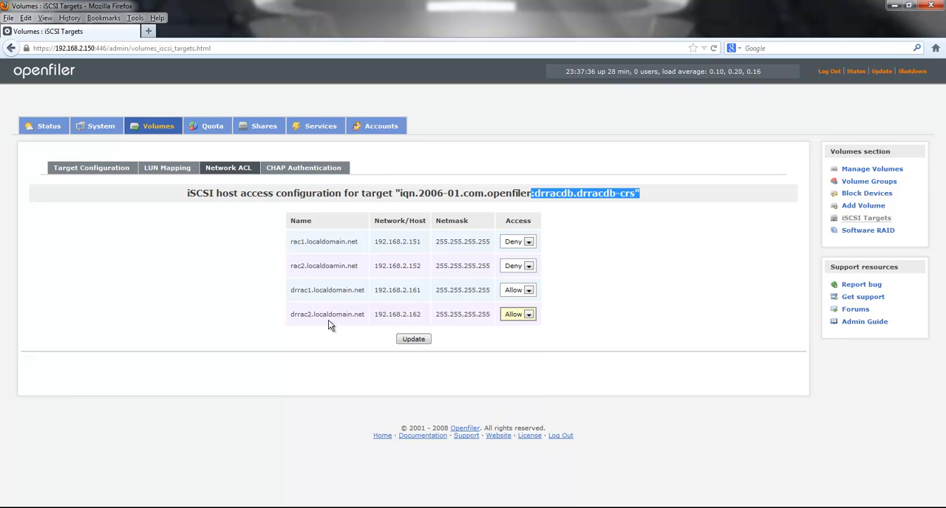
{"action": "left_click", "coordinate": [418, 344]}
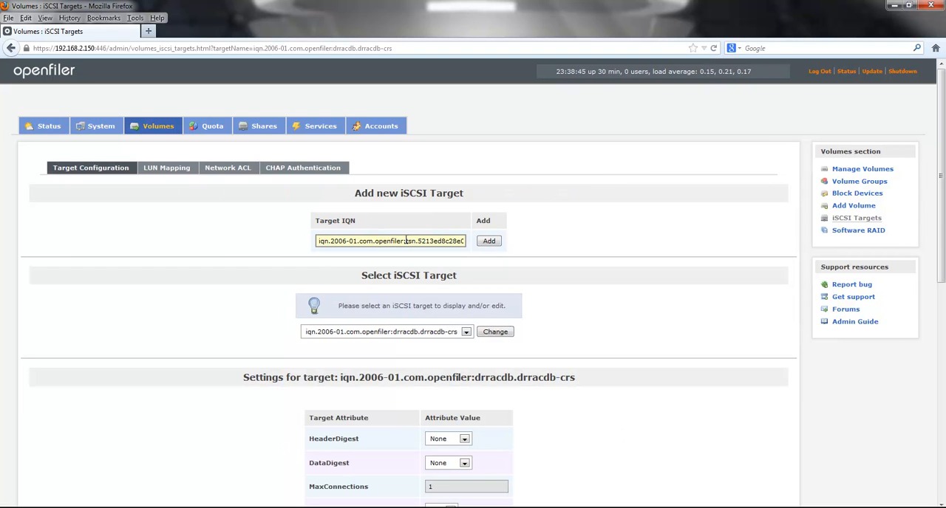
Step: Add an iSCSI target with the IQN iqn.2006-01.com.openfiler:drracdb.drracdb-asm1
{"action": "left_click_drag", "start_coordinate": [404, 241], "coordinate": [484, 241]}
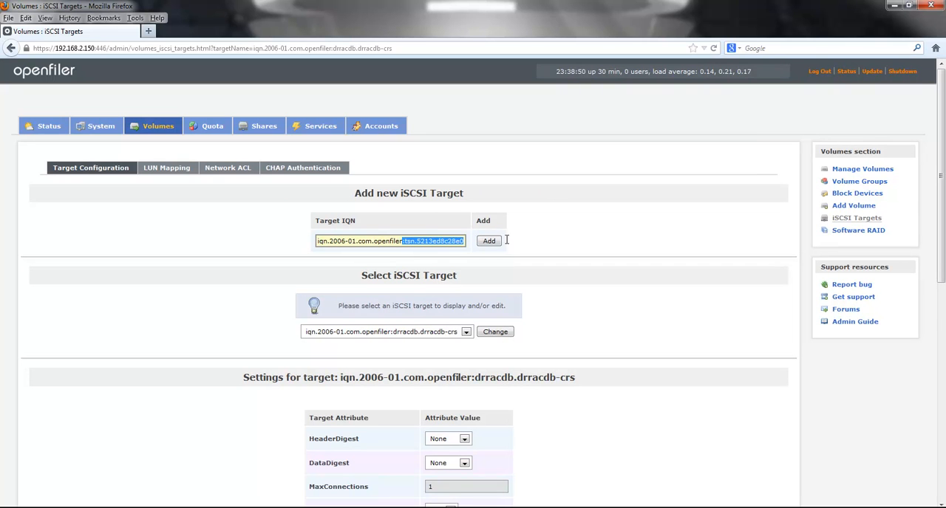
{"action": "type", "text": "drracdb.drracdb-asm1"}
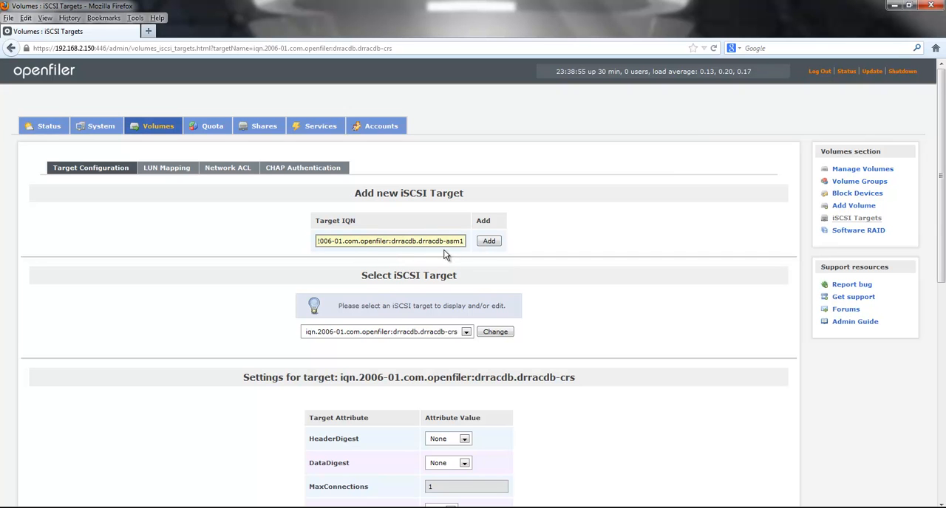
{"action": "left_click_drag", "start_coordinate": [391, 241], "coordinate": [466, 241]}
{"action": "left_click", "coordinate": [483, 242]}
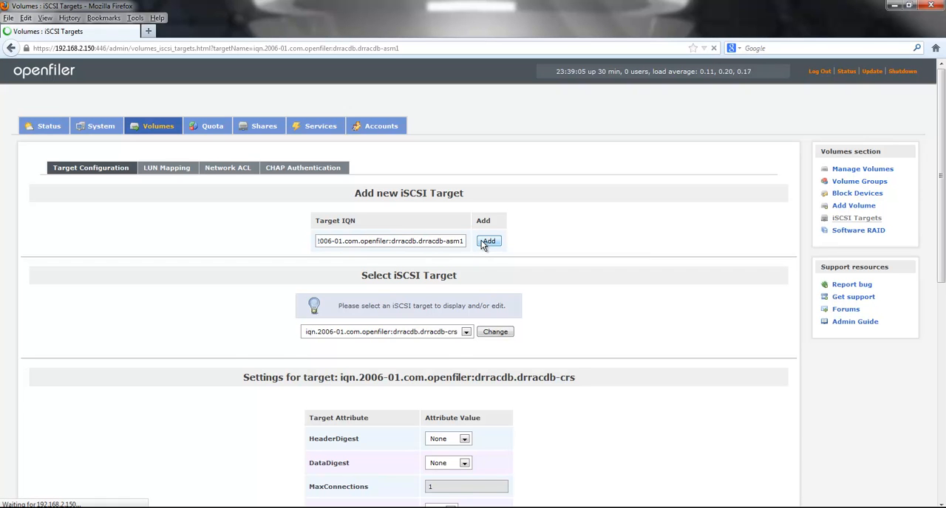
{"action": "left_click", "coordinate": [452, 336]}
{"action": "left_click", "coordinate": [451, 335]}
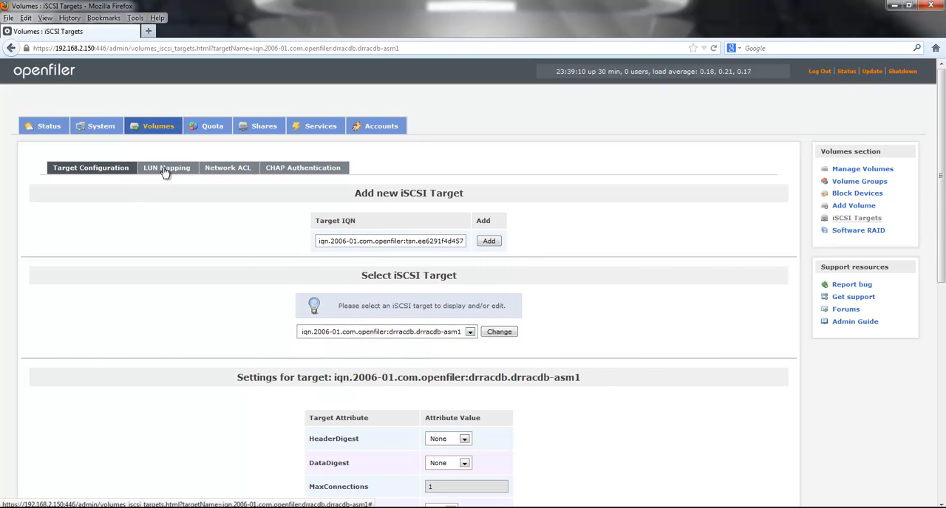
Step: Map the /dev/drracdb/drracdb-asm1 LUN to the drracdb-asm1 target, using write-thru and blockio modes
{"action": "left_click", "coordinate": [165, 170]}
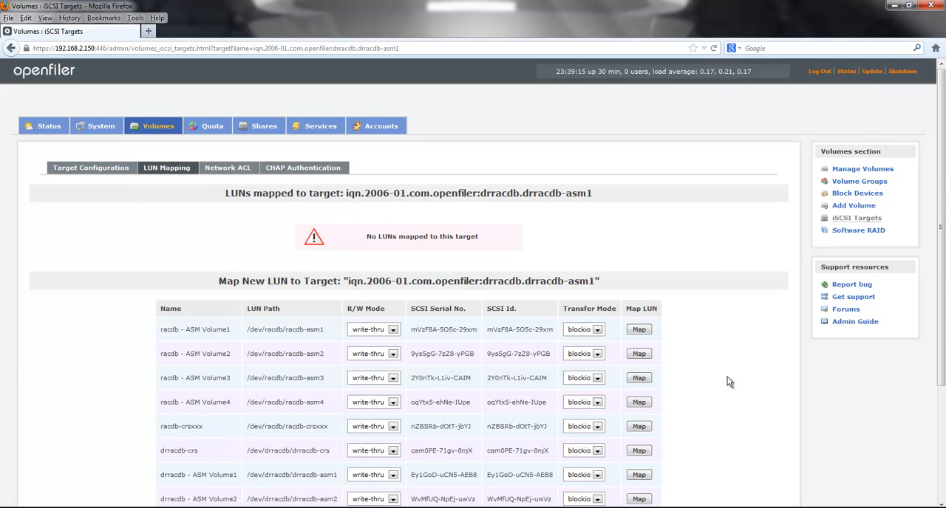
{"action": "scroll", "coordinate": [728, 382], "scroll_direction": "down", "scroll_amount": 3}
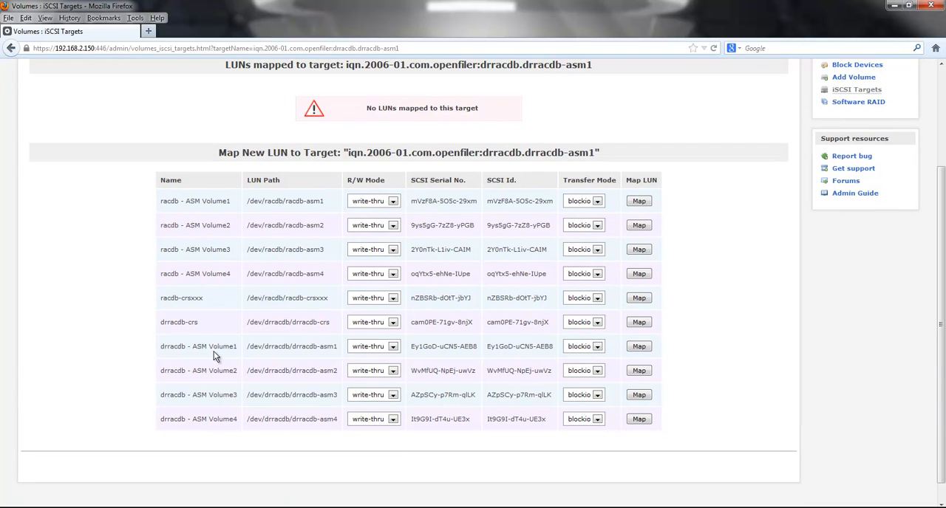
{"action": "left_click_drag", "start_coordinate": [193, 348], "coordinate": [338, 346]}
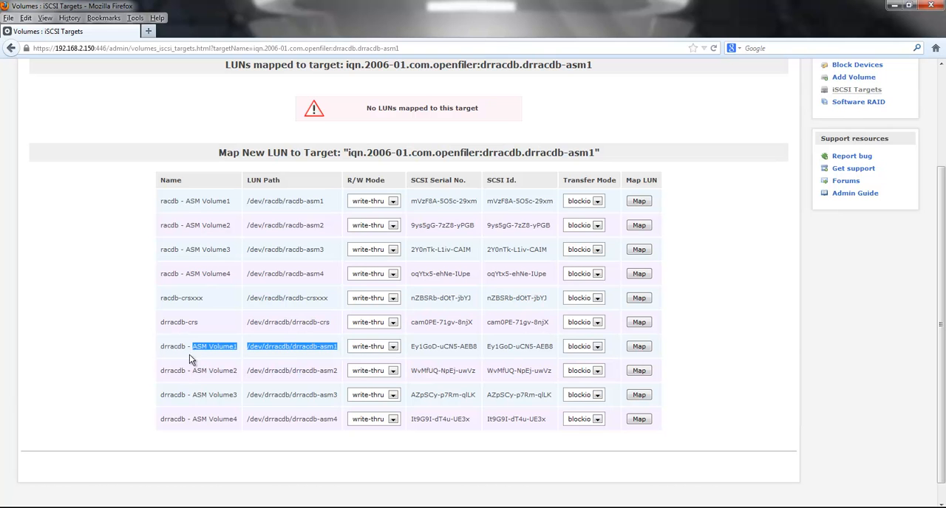
{"action": "left_click", "coordinate": [638, 346]}
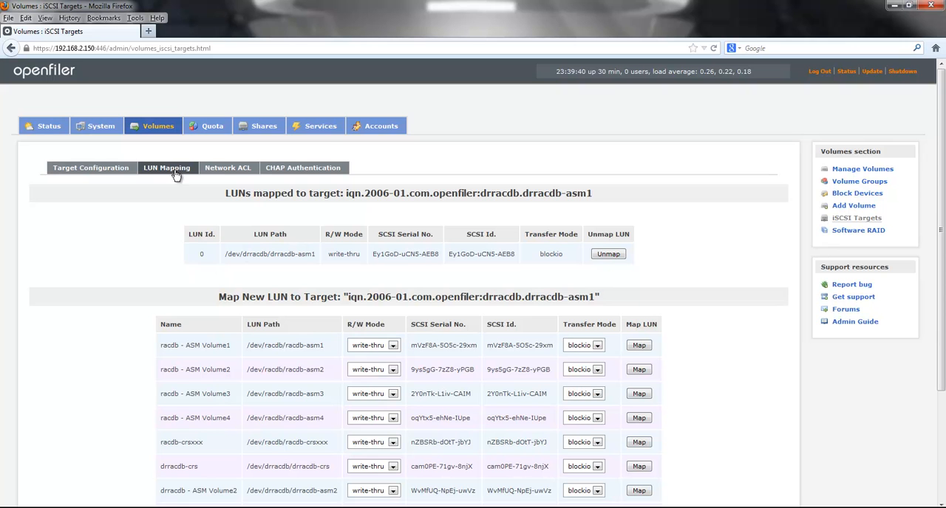
Step: Allow drrac1.localdomain.net and drrac2.localdomain.net to access the drracdb-asm1 target and apply the access settings
{"action": "left_click", "coordinate": [217, 172]}
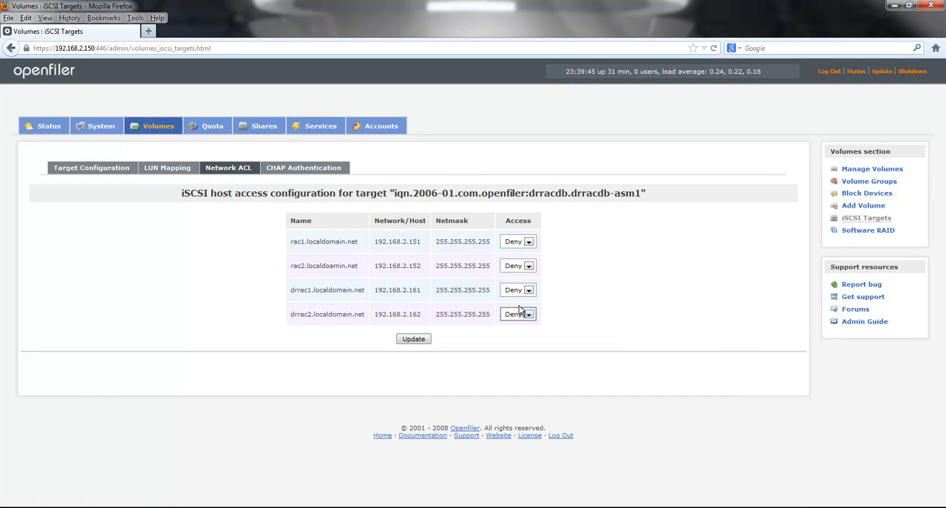
{"action": "left_click", "coordinate": [528, 291]}
{"action": "left_click", "coordinate": [517, 309]}
{"action": "left_click", "coordinate": [528, 315]}
{"action": "left_click", "coordinate": [513, 334]}
{"action": "left_click", "coordinate": [413, 340]}
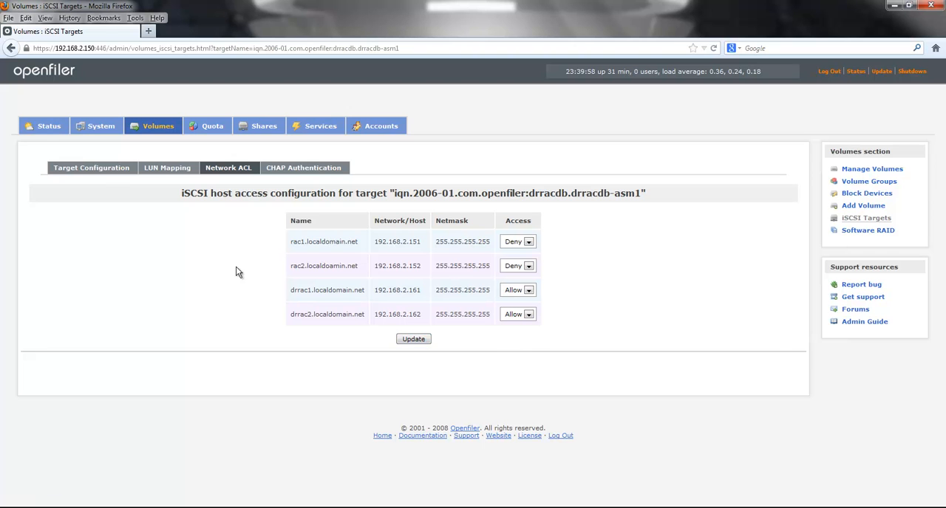
Step: Add an iSCSI target with the IQN iqn.2006-01.com.openfiler:drracdb.drracdb-asm2
{"action": "left_click", "coordinate": [96, 169]}
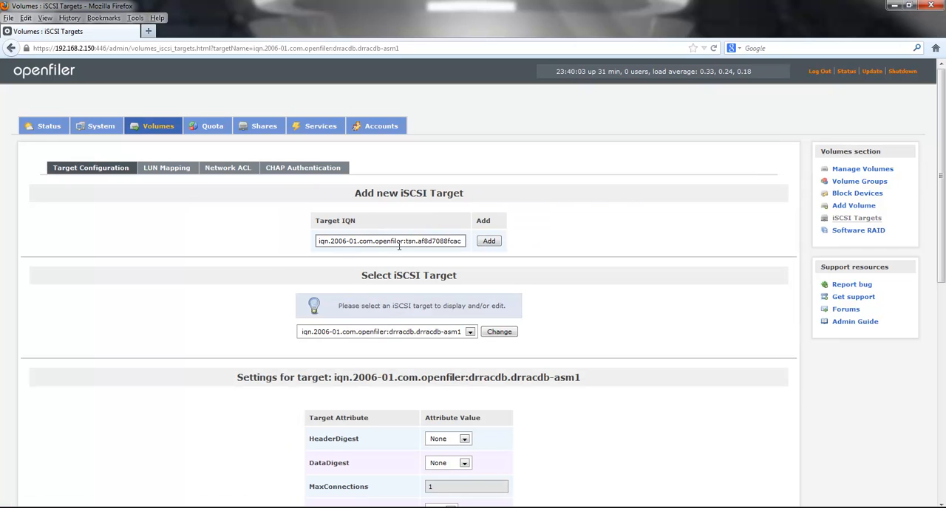
{"action": "left_click_drag", "start_coordinate": [405, 241], "coordinate": [515, 257]}
{"action": "type", "text": ":drracdb.drracdb-asm1"}
{"action": "key", "text": "BackSpace"}
{"action": "type", "text": "2"}
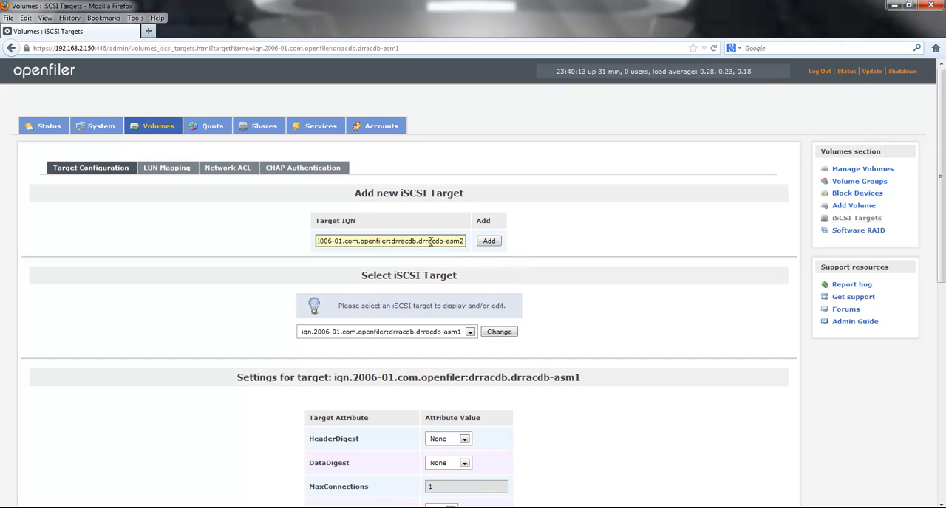
{"action": "left_click_drag", "start_coordinate": [392, 241], "coordinate": [467, 241]}
{"action": "left_click", "coordinate": [489, 242]}
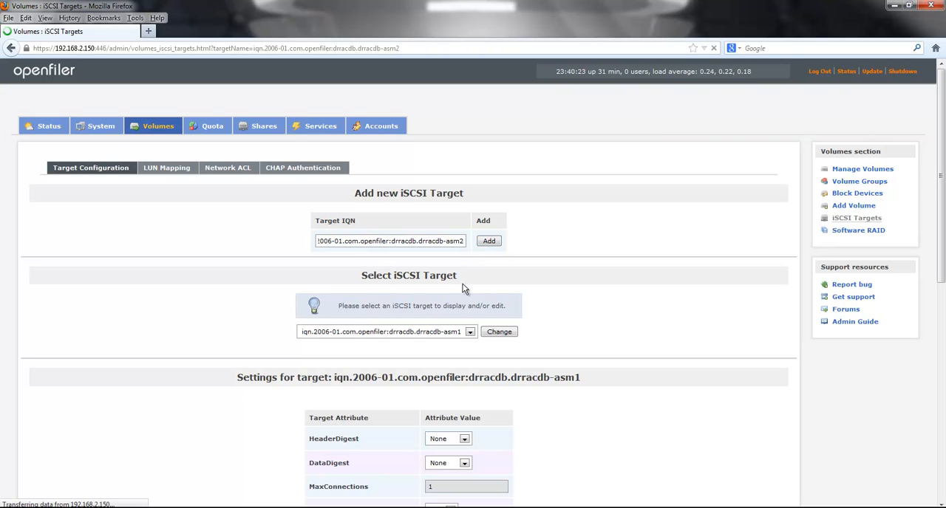
{"action": "left_click", "coordinate": [443, 333]}
{"action": "left_click", "coordinate": [443, 336]}
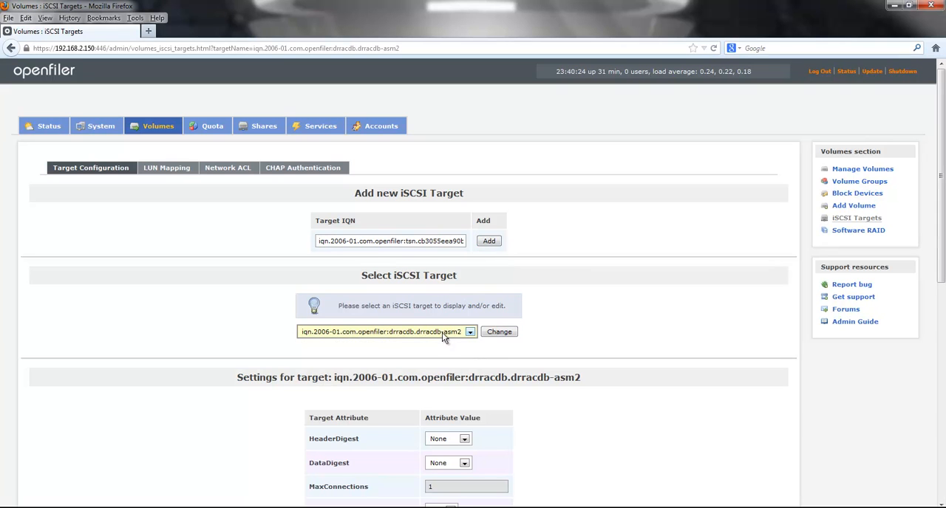
Step: Map the /dev/drracdb/drracdb-asm2 LUN to the drracdb-asm2 target, using write-thru and blockio modes
{"action": "left_click", "coordinate": [177, 169]}
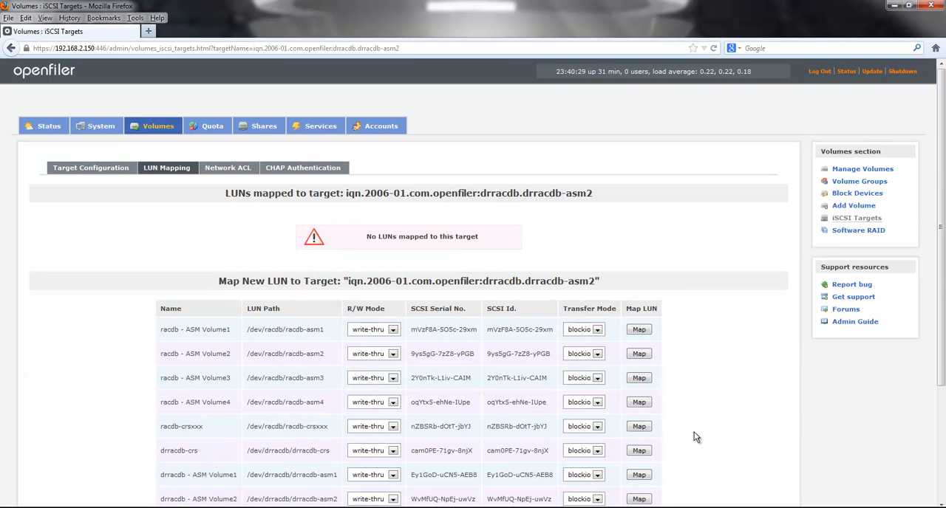
{"action": "scroll", "coordinate": [694, 436], "scroll_direction": "down", "scroll_amount": 2}
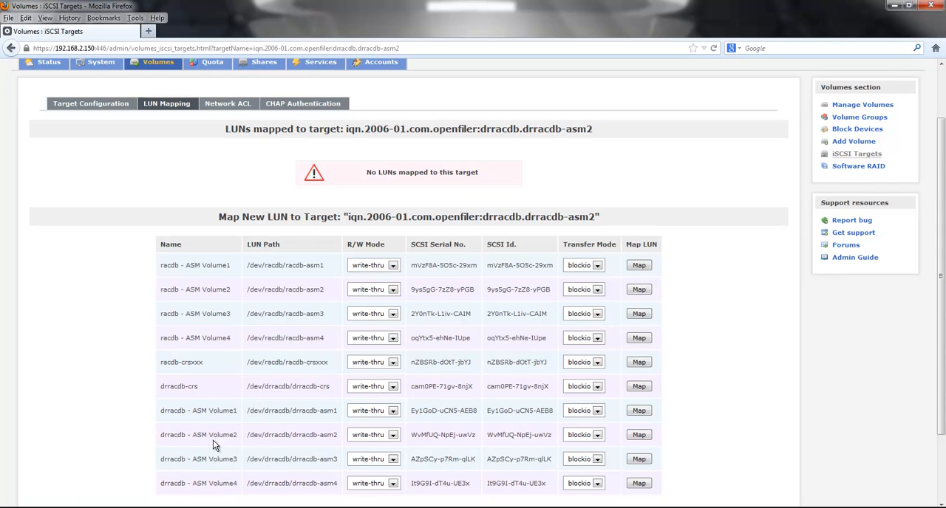
{"action": "left_click_drag", "start_coordinate": [161, 435], "coordinate": [348, 439]}
{"action": "left_click", "coordinate": [640, 436]}
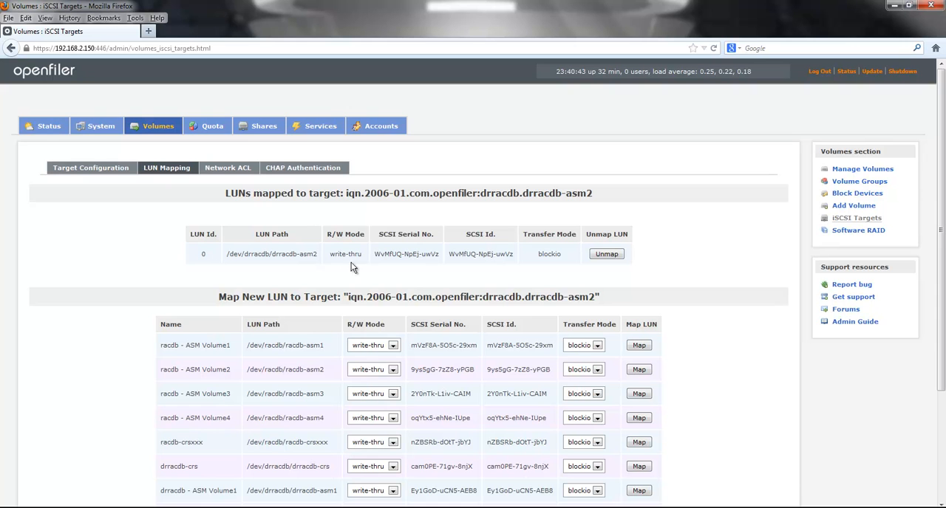
Step: Allow drrac1.localdomain.net and drrac2.localdomain.net to access the drracdb-asm2 target and apply the access settings
{"action": "left_click", "coordinate": [215, 168]}
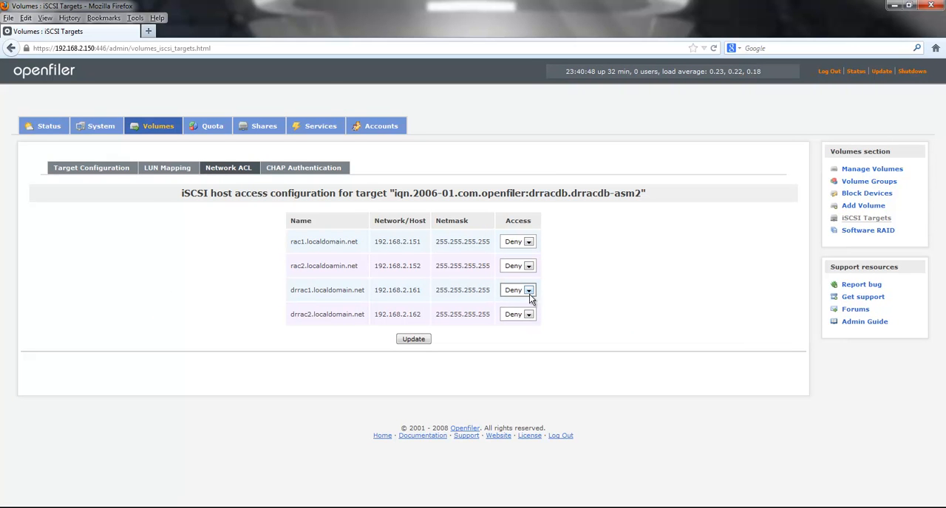
{"action": "left_click", "coordinate": [517, 309]}
{"action": "left_click", "coordinate": [526, 315]}
{"action": "left_click", "coordinate": [515, 335]}
{"action": "left_click", "coordinate": [418, 340]}
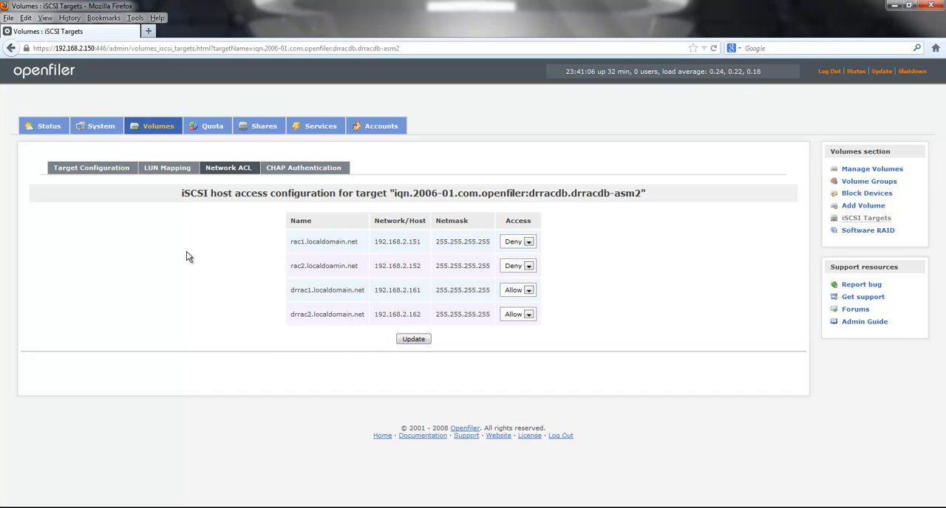
{"action": "left_click", "coordinate": [408, 343]}
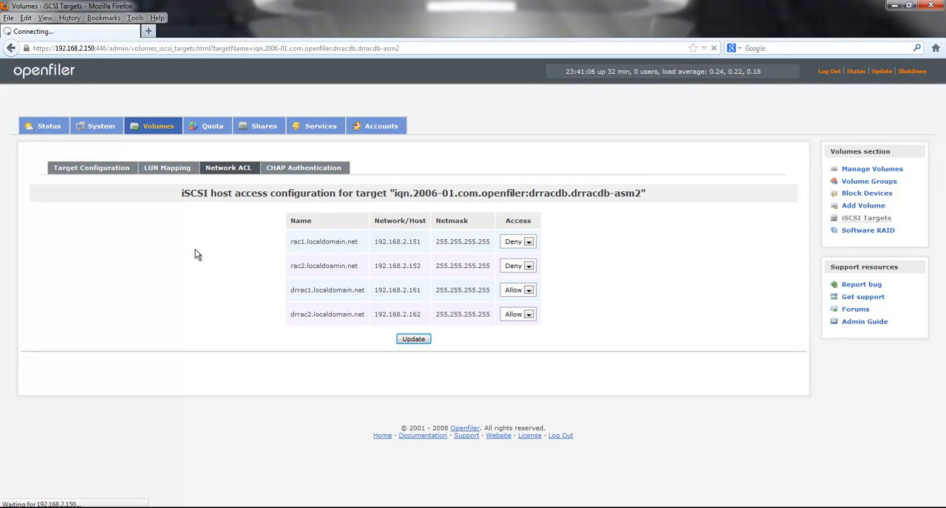
Step: Add an iSCSI target with the IQN iqn.2006-01.com.openfiler:drracdb.drracdb-asm3
{"action": "left_click", "coordinate": [101, 173]}
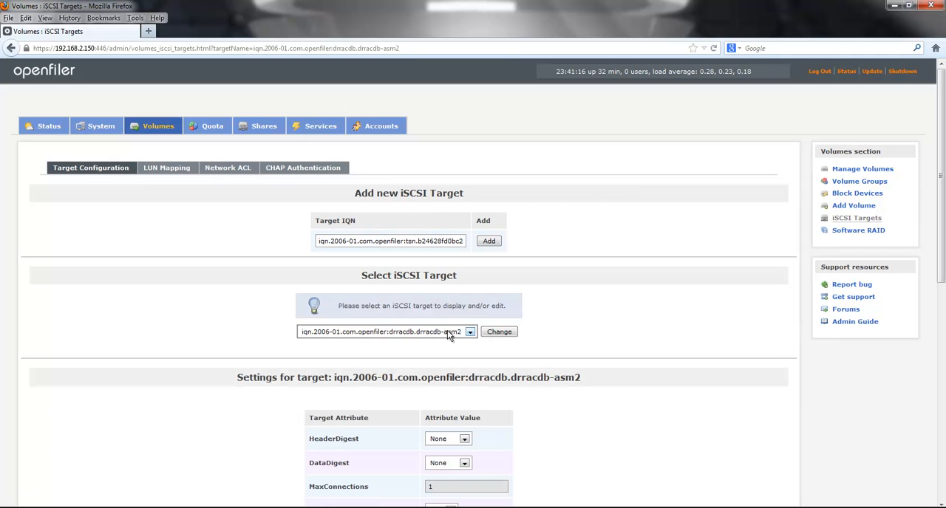
{"action": "left_click", "coordinate": [414, 247]}
{"action": "left_click_drag", "start_coordinate": [403, 242], "coordinate": [527, 251]}
{"action": "type", "text": "drracdb.drracdb-asm1"}
{"action": "key", "text": "BackSpace"}
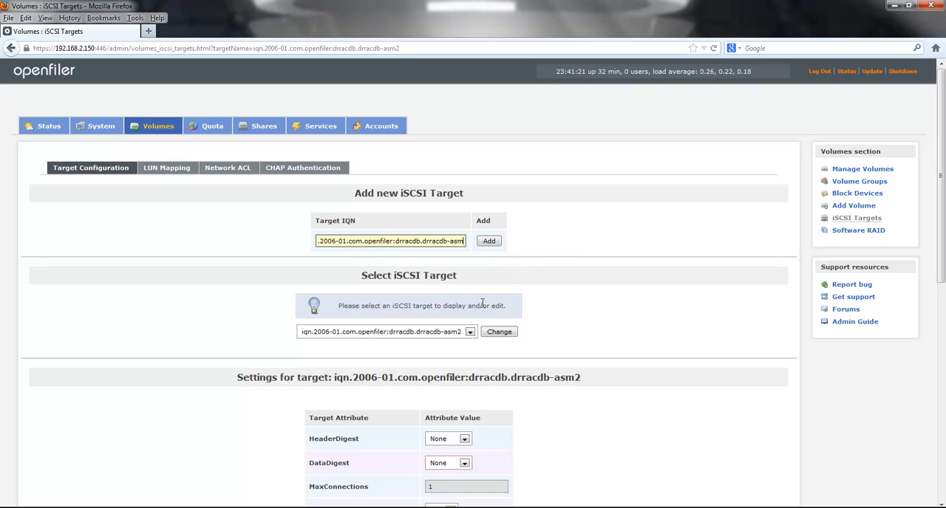
{"action": "type", "text": "3"}
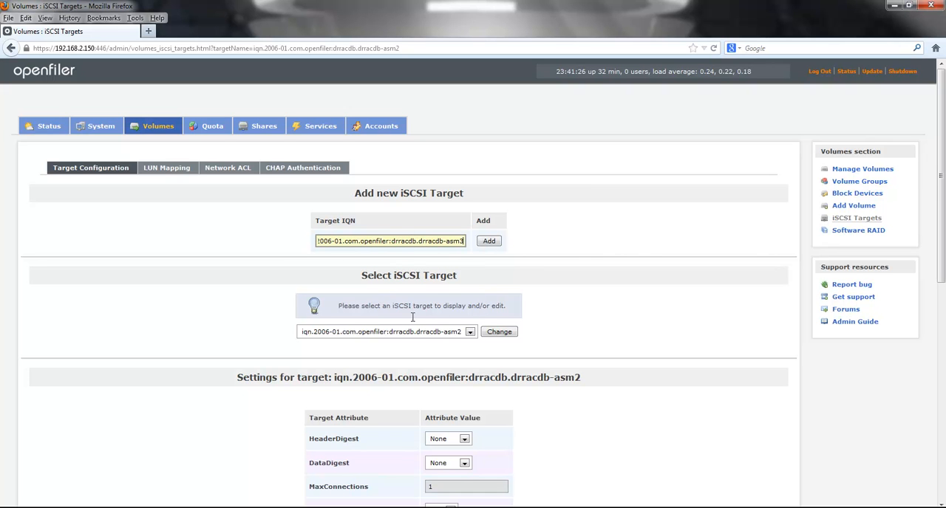
{"action": "left_click", "coordinate": [490, 243]}
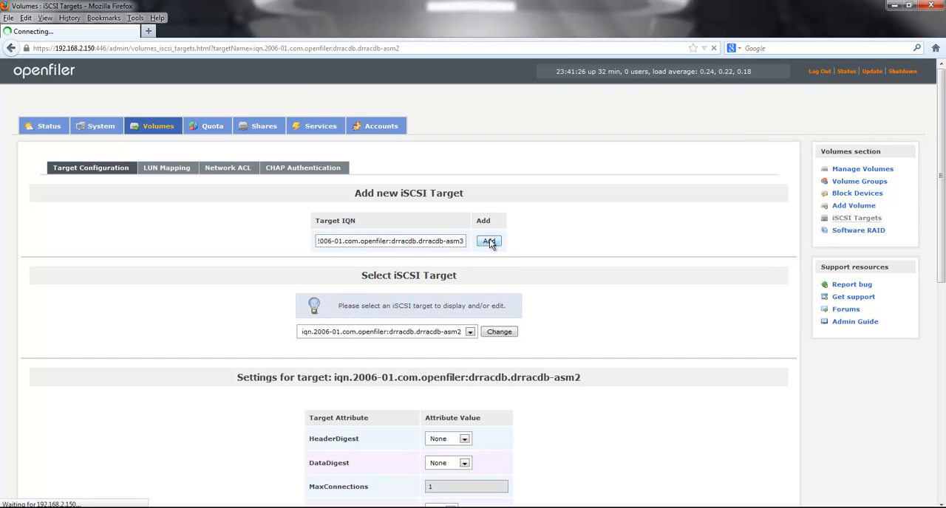
{"action": "left_click", "coordinate": [452, 333]}
{"action": "left_click", "coordinate": [451, 335]}
{"action": "left_click", "coordinate": [451, 334]}
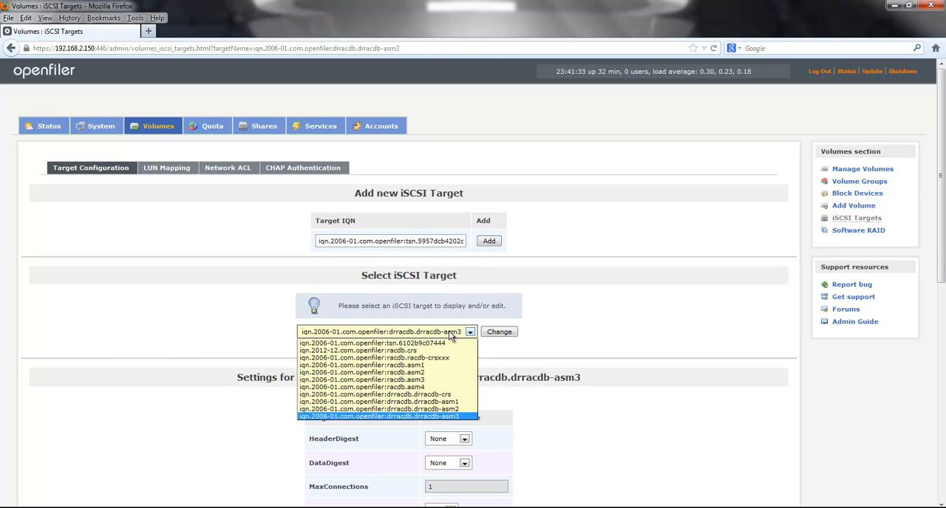
{"action": "left_click", "coordinate": [452, 334]}
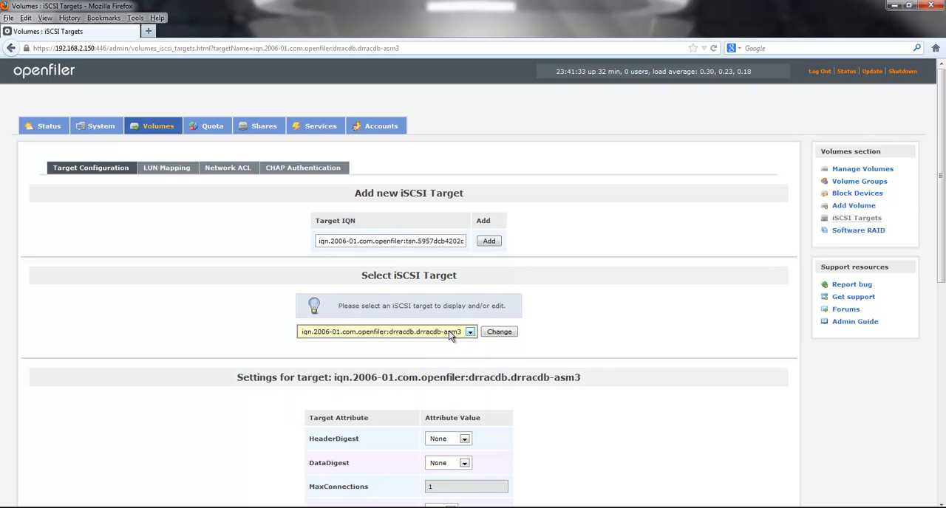
Step: Map the /dev/drracdb/drracdb-asm3 LUN to the drracdb-asm3 target, using write-thru and blockio modes
{"action": "left_click", "coordinate": [166, 169]}
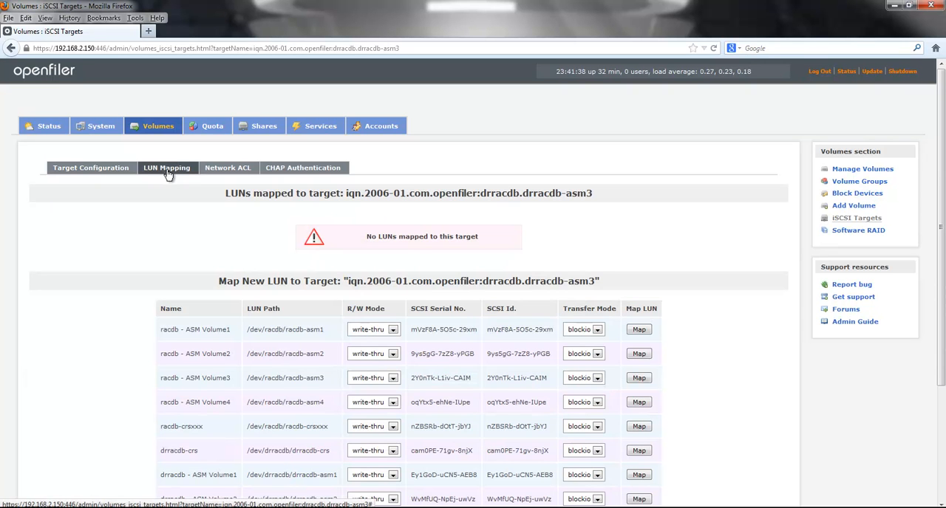
{"action": "scroll", "coordinate": [421, 399], "scroll_direction": "down", "scroll_amount": 3}
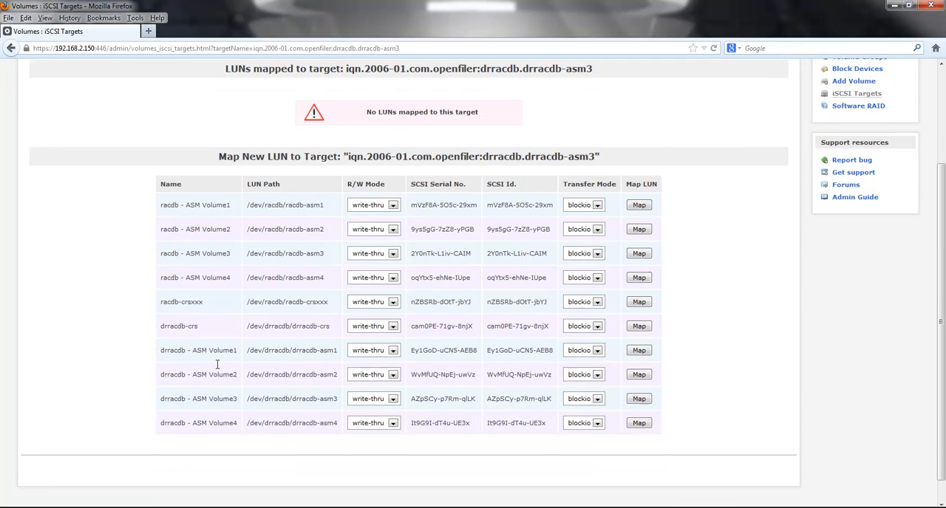
{"action": "left_click_drag", "start_coordinate": [161, 394], "coordinate": [348, 394]}
{"action": "left_click", "coordinate": [638, 396]}
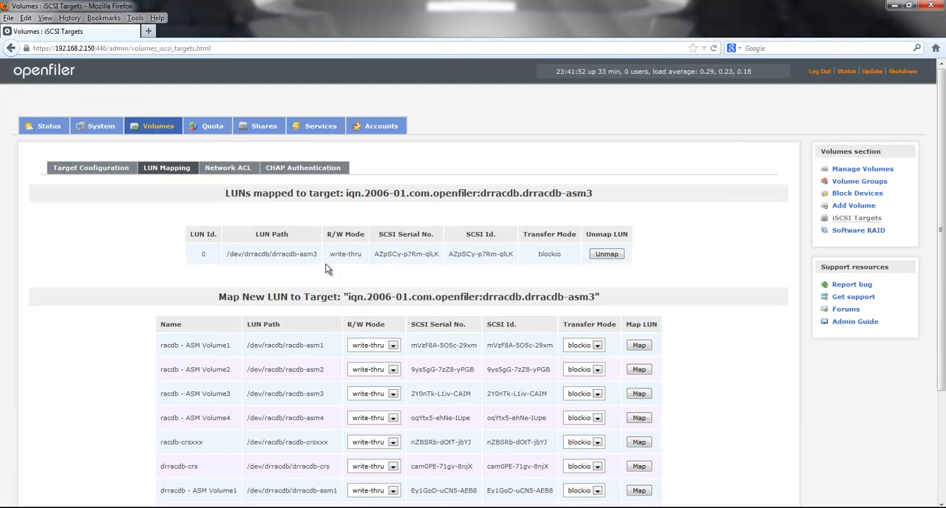
{"action": "left_click_drag", "start_coordinate": [228, 259], "coordinate": [329, 258]}
Step: Allow drrac1.localdomain.net and drrac2.localdomain.net to access the drracdb-asm3 target and apply the access settings
{"action": "left_click", "coordinate": [241, 170]}
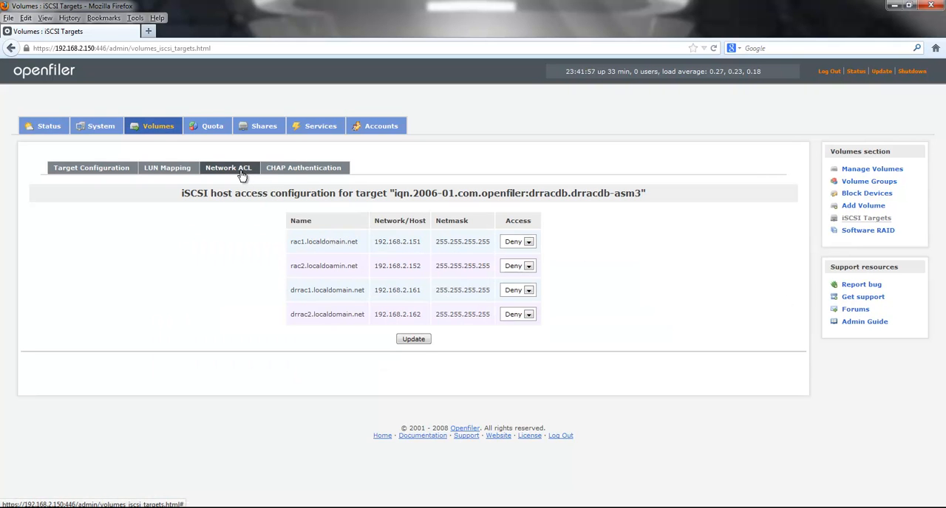
{"action": "left_click", "coordinate": [515, 290]}
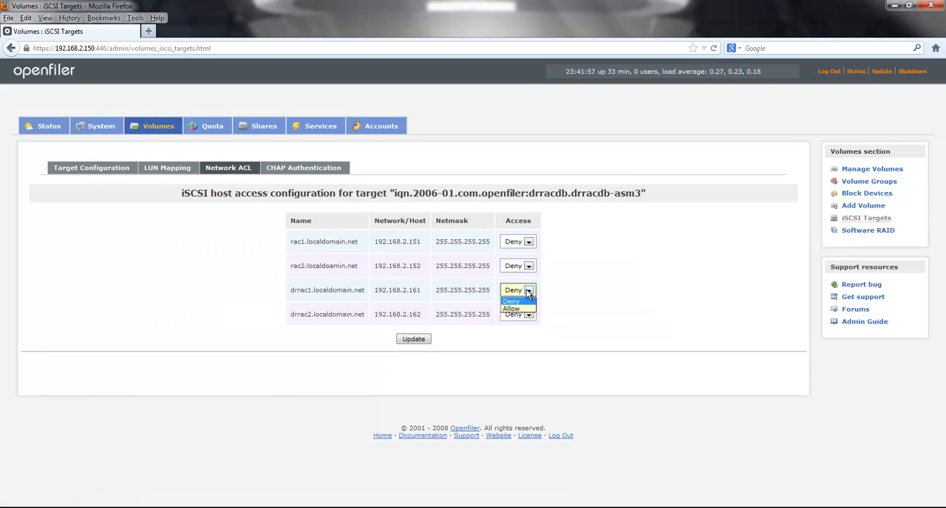
{"action": "left_click", "coordinate": [510, 309]}
{"action": "left_click", "coordinate": [527, 315]}
{"action": "left_click", "coordinate": [513, 330]}
{"action": "left_click", "coordinate": [415, 338]}
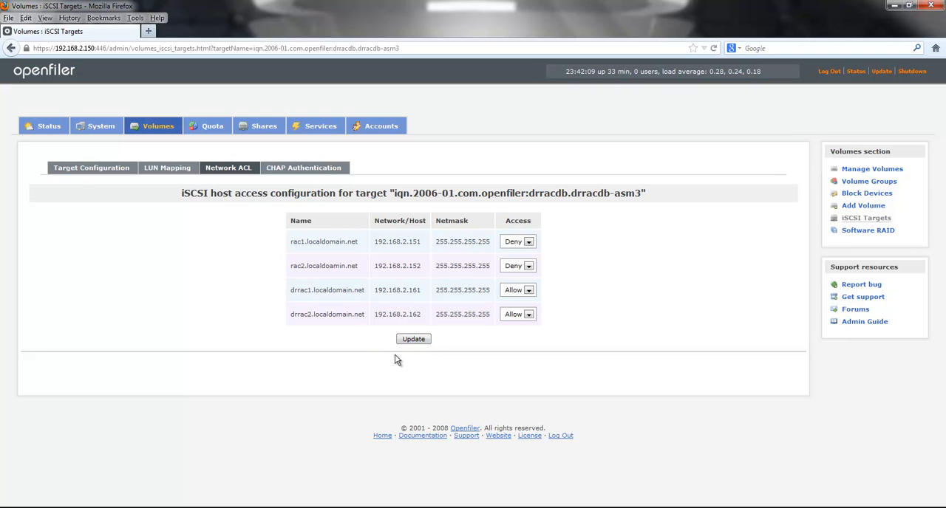
Step: Add an iSCSI target with the IQN iqn.2006-01.com.openfiler:drracdb.drracdb-asm4
{"action": "left_click", "coordinate": [75, 172]}
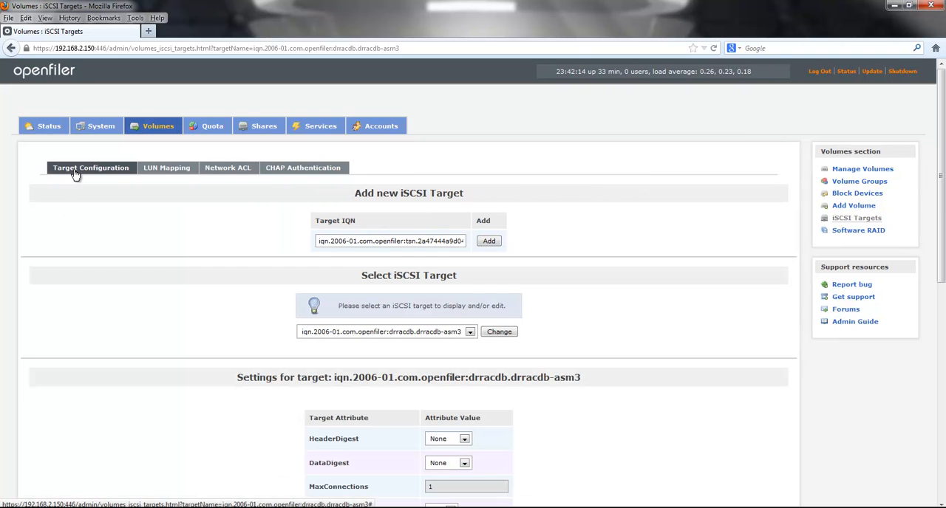
{"action": "left_click_drag", "start_coordinate": [402, 242], "coordinate": [473, 241]}
{"action": "left_click", "coordinate": [473, 241]}
{"action": "left_click_drag", "start_coordinate": [402, 244], "coordinate": [514, 240]}
{"action": "left_click", "coordinate": [429, 238]}
{"action": "left_click_drag", "start_coordinate": [403, 241], "coordinate": [479, 244]}
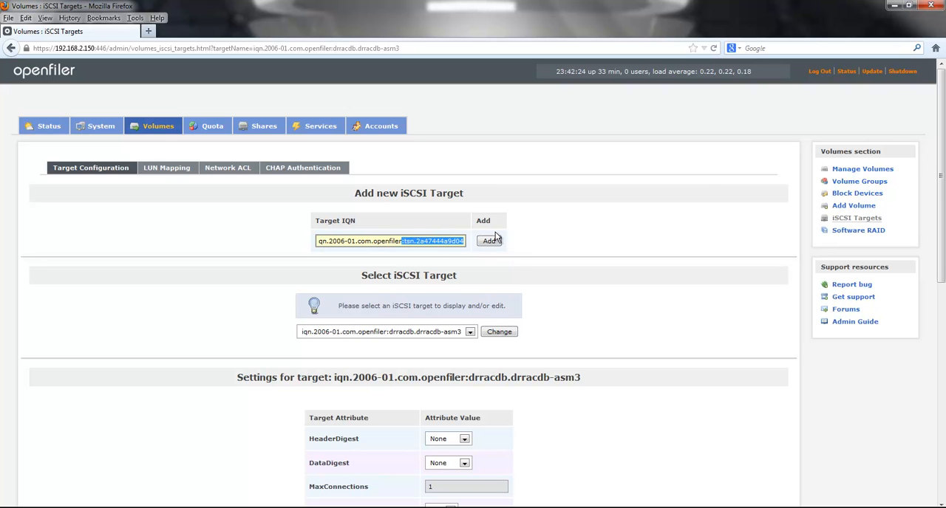
{"action": "type", "text": "drracdb.drracdb-asm1"}
{"action": "key", "text": "BackSpace"}
{"action": "type", "text": "4"}
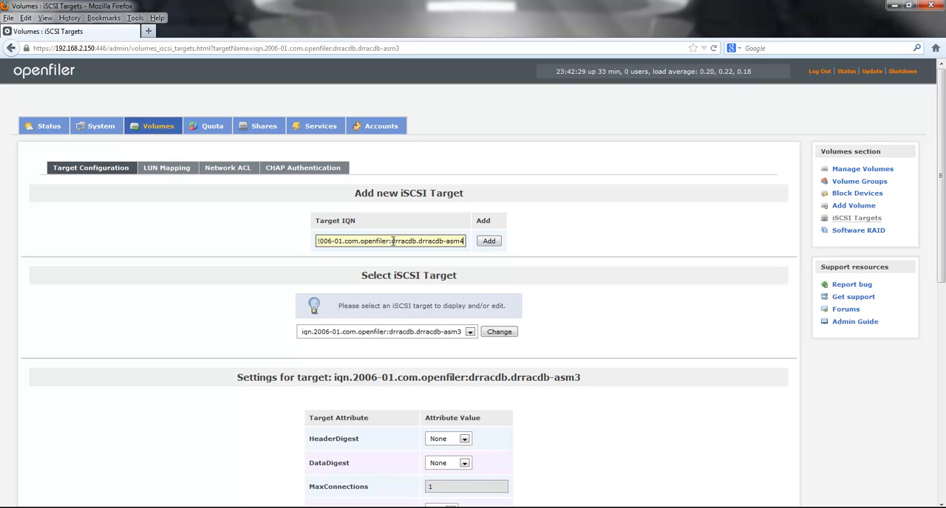
{"action": "left_click_drag", "start_coordinate": [391, 241], "coordinate": [466, 241]}
{"action": "left_click", "coordinate": [488, 242]}
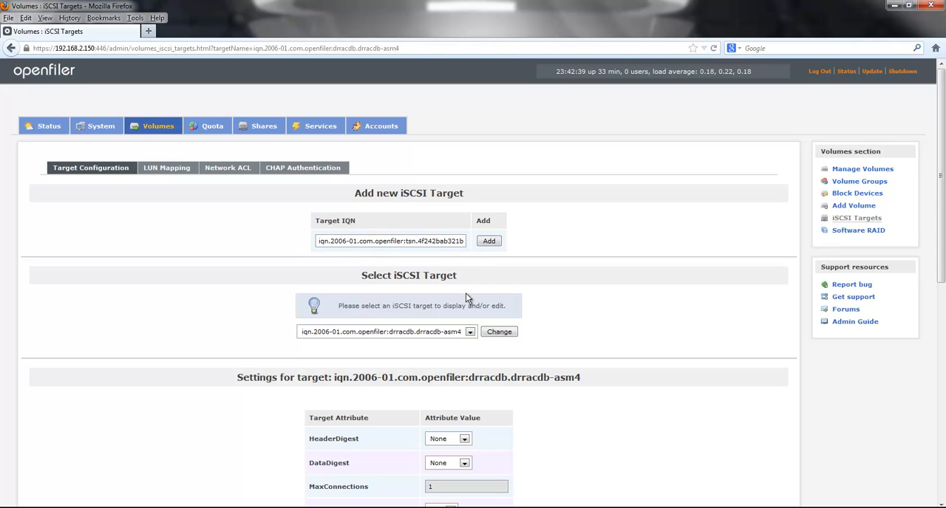
{"action": "left_click", "coordinate": [470, 332]}
{"action": "left_click", "coordinate": [456, 334]}
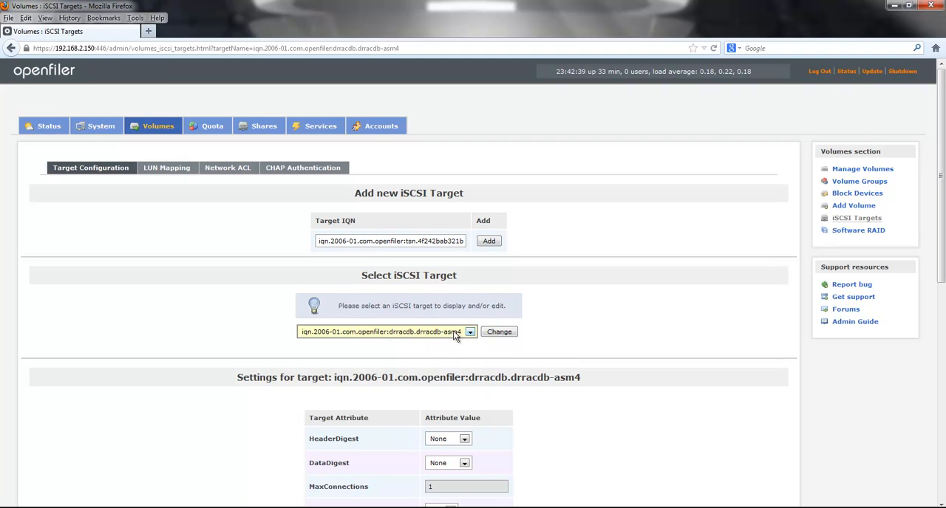
{"action": "left_click", "coordinate": [456, 334]}
{"action": "left_click", "coordinate": [456, 334]}
Step: Map the /dev/drracdb/drracdb-asm4 LUN to the drracdb-asm4 target, using write-thru and blockio modes
{"action": "left_click", "coordinate": [164, 170]}
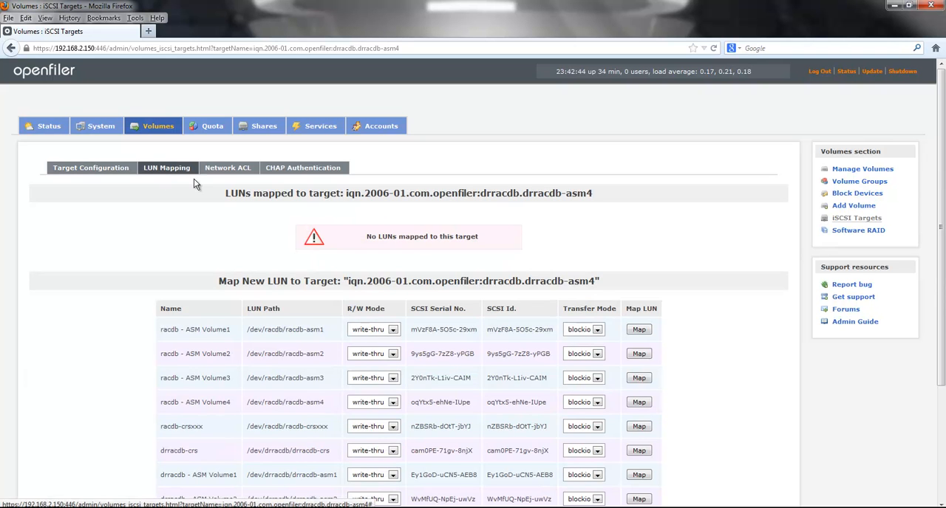
{"action": "scroll", "coordinate": [595, 374], "scroll_direction": "down", "scroll_amount": 3}
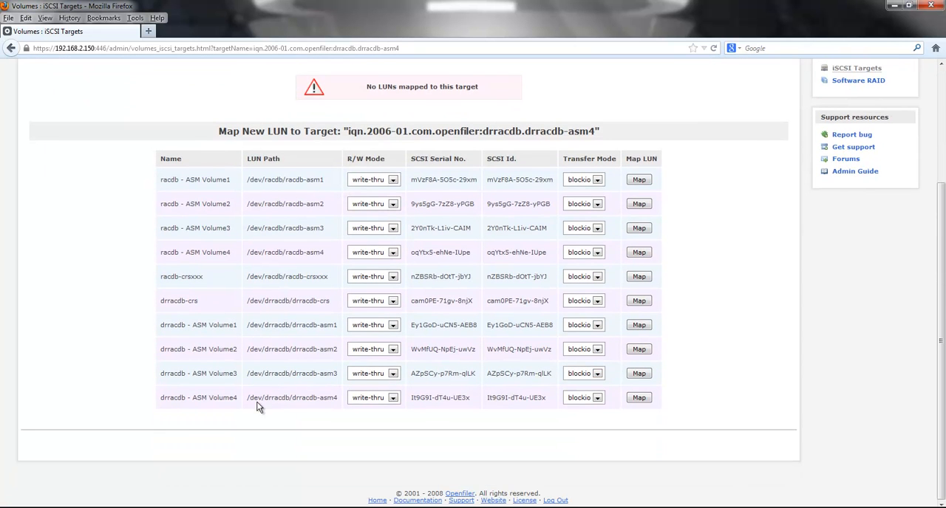
{"action": "left_click", "coordinate": [638, 398]}
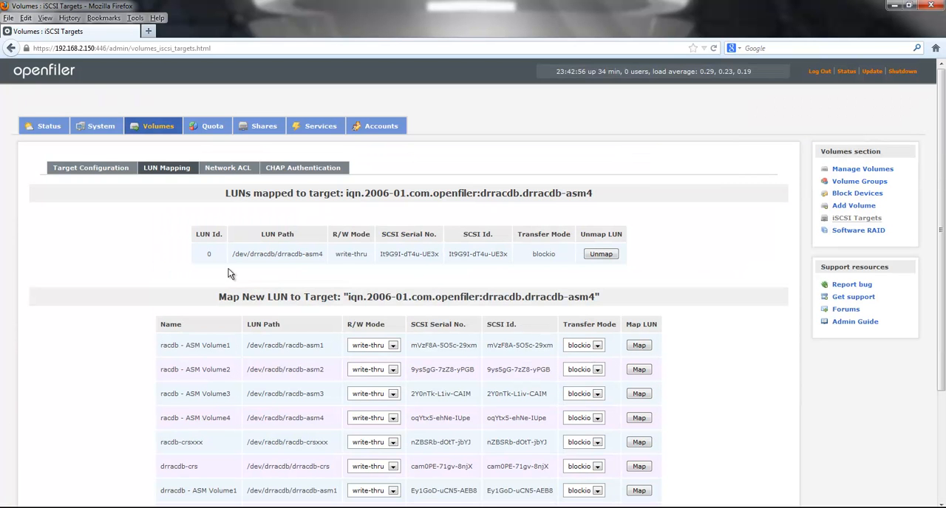
{"action": "left_click_drag", "start_coordinate": [207, 254], "coordinate": [552, 256]}
Step: Allow drrac1.localdomain.net and drrac2.localdomain.net to access the drracdb-asm4 target and apply the access settings
{"action": "left_click", "coordinate": [227, 169]}
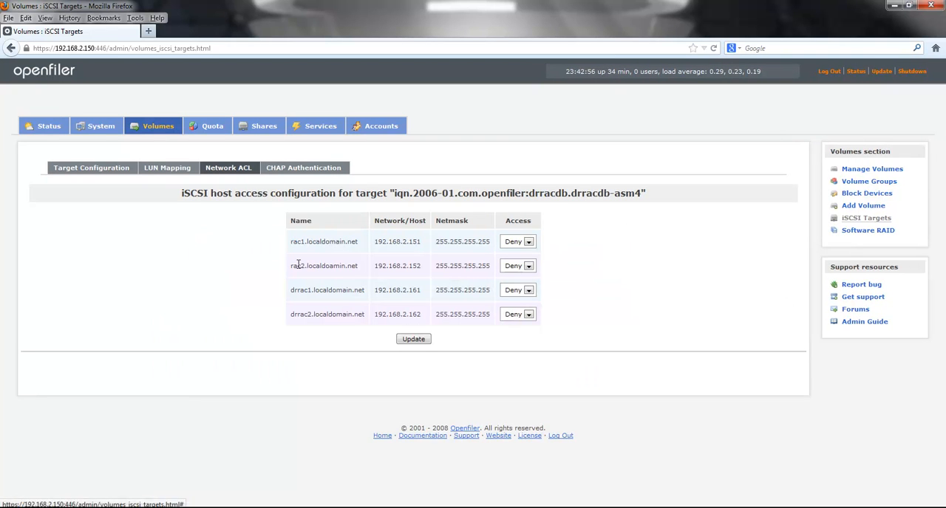
{"action": "left_click", "coordinate": [527, 292]}
{"action": "left_click", "coordinate": [511, 309]}
{"action": "left_click", "coordinate": [528, 314]}
{"action": "left_click", "coordinate": [515, 317]}
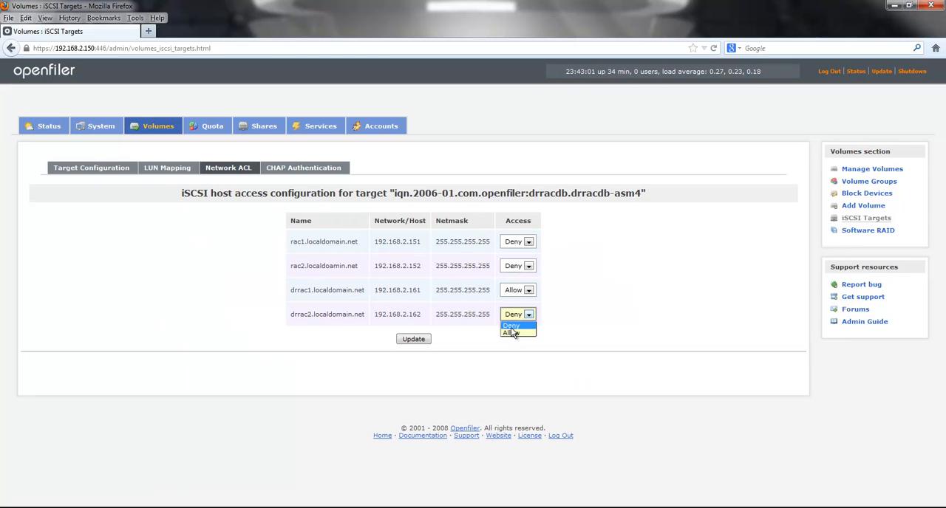
{"action": "left_click", "coordinate": [414, 339]}
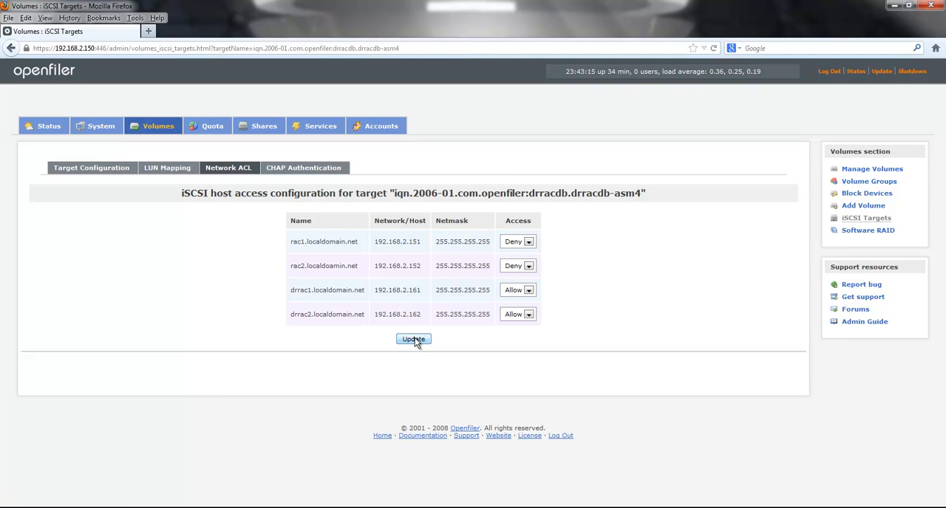
Step: Review the list of configured iSCSI targets to check the drracdb entries
{"action": "left_click", "coordinate": [108, 170]}
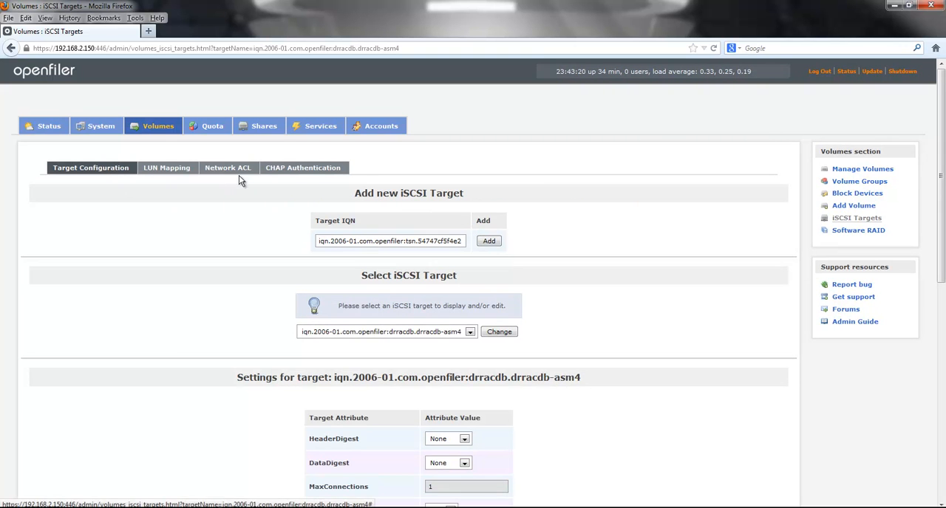
{"action": "left_click", "coordinate": [457, 333]}
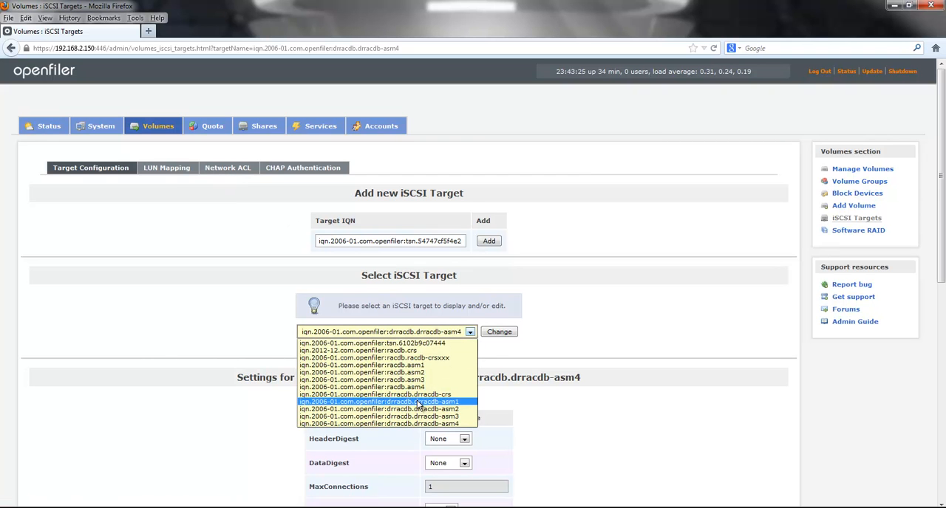
{"action": "left_click", "coordinate": [706, 458]}
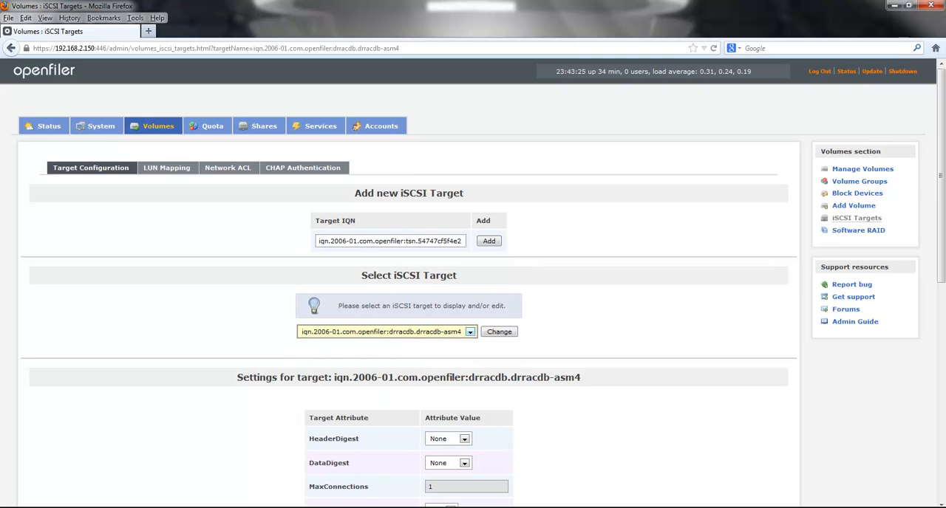
Step: Switch to the remote desktop running Oracle VM VirtualBox and bring up the running drrac1 virtual machine
{"action": "left_click", "coordinate": [384, 507]}
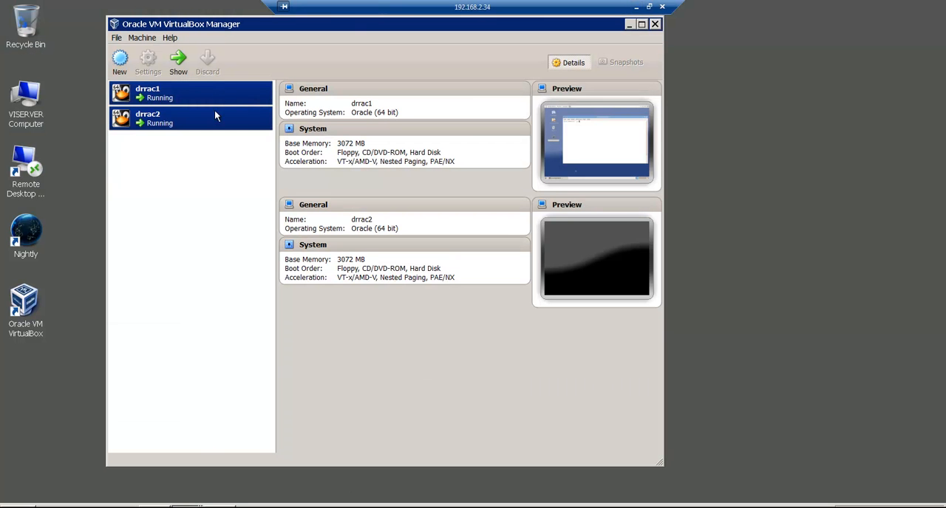
{"action": "left_click_drag", "start_coordinate": [302, 28], "coordinate": [360, 54]}
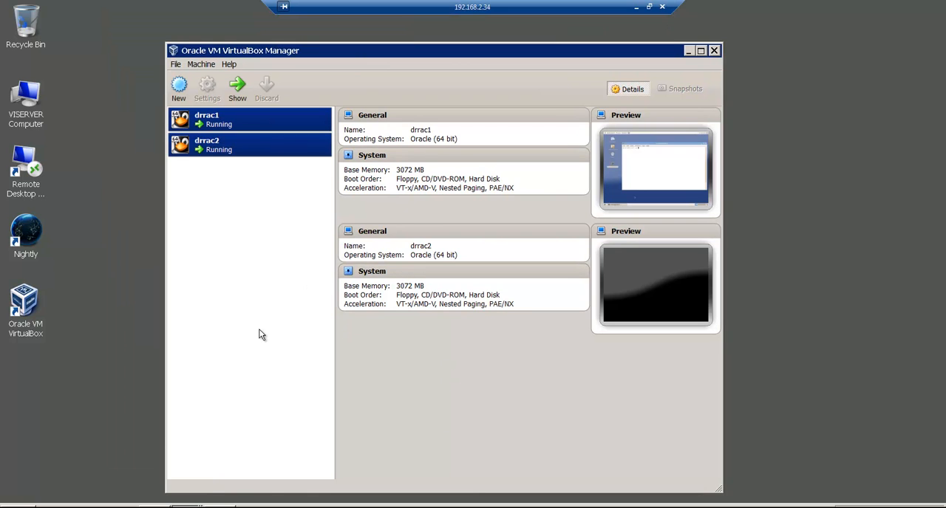
{"action": "left_click", "coordinate": [212, 130], "text": "ctrl"}
{"action": "left_click", "coordinate": [214, 128]}
{"action": "left_click", "coordinate": [210, 144]}
{"action": "key", "text": "Up"}
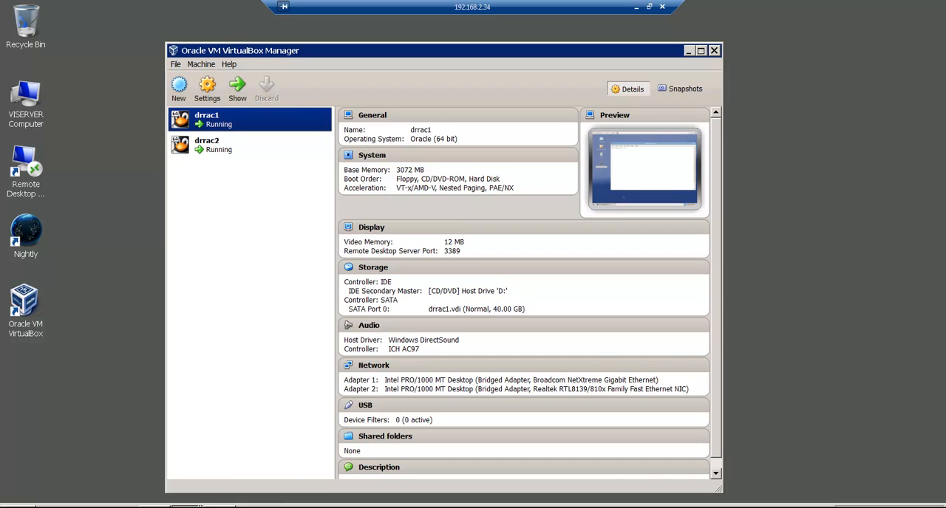
{"action": "left_click", "coordinate": [188, 507]}
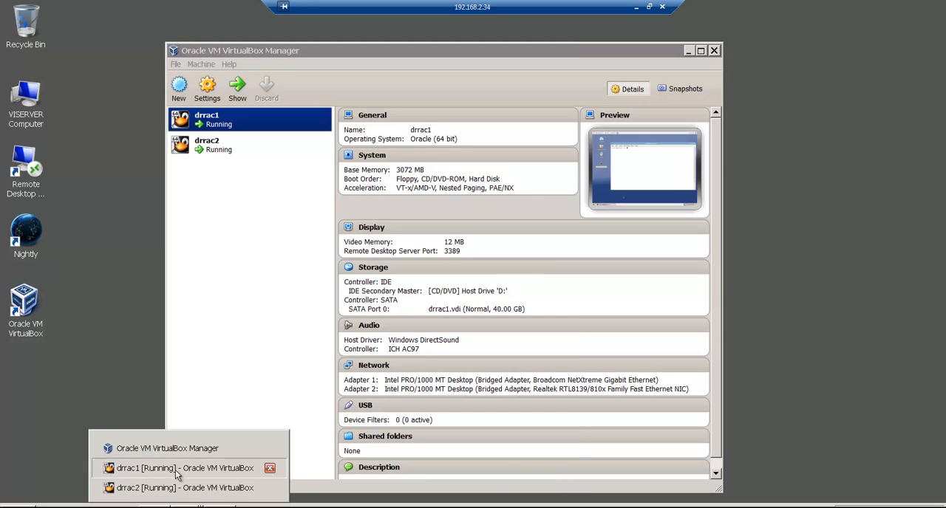
{"action": "left_click", "coordinate": [181, 469]}
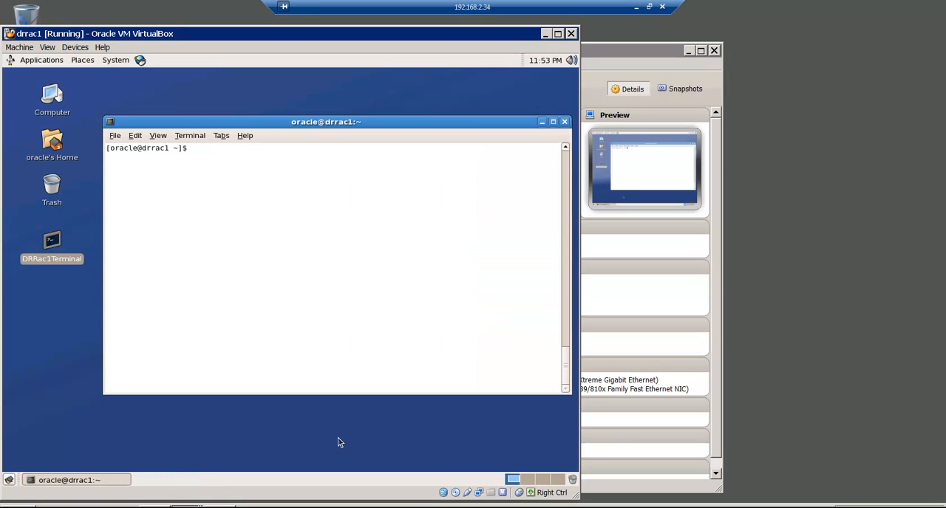
Step: Check the current user's ID and group memberships in the drrac1 terminal with the id command
{"action": "type", "text": "id"}
{"action": "key", "text": "Return"}
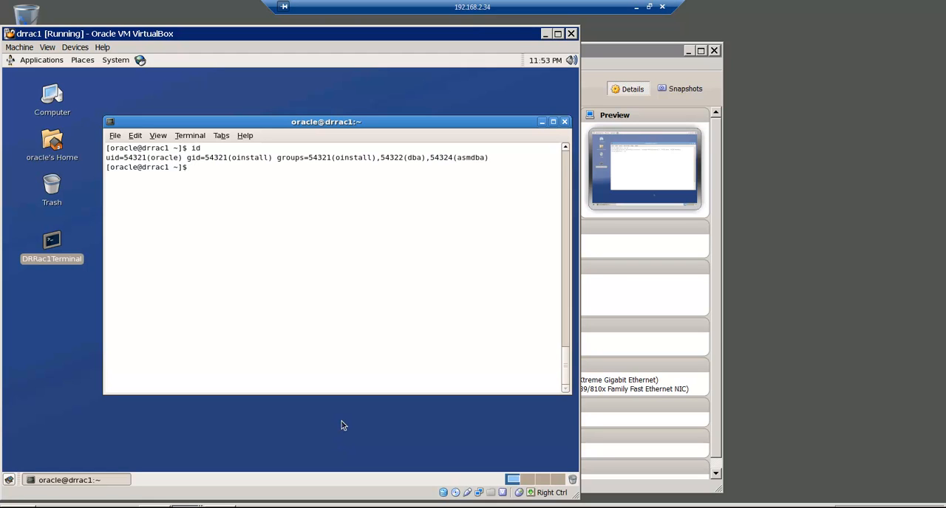
{"action": "key", "text": "Return"}
Step: Switch to a root login shell on drrac1 with su -, entering the root password, and clear the terminal
{"action": "type", "text": "su -"}
{"action": "key", "text": "Return"}
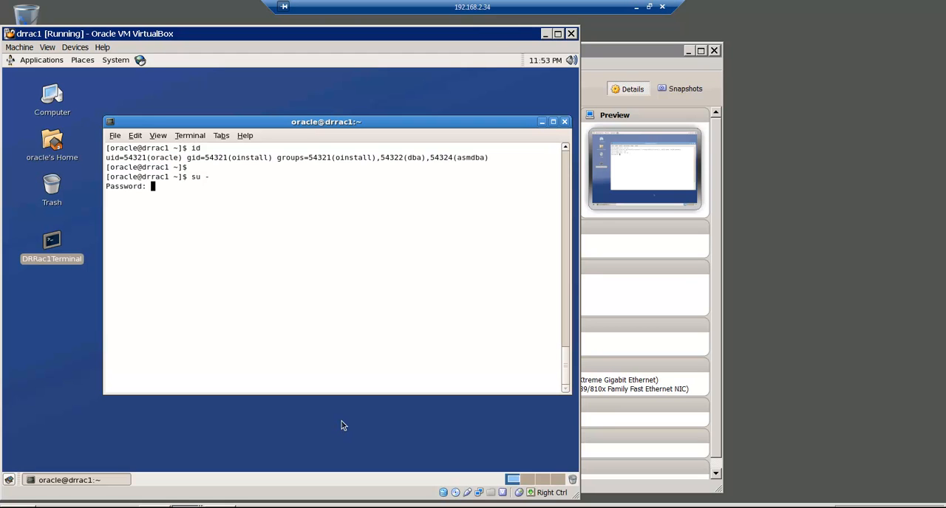
{"action": "key", "text": "Return"}
{"action": "type", "text": "clear"}
{"action": "key", "text": "Return"}
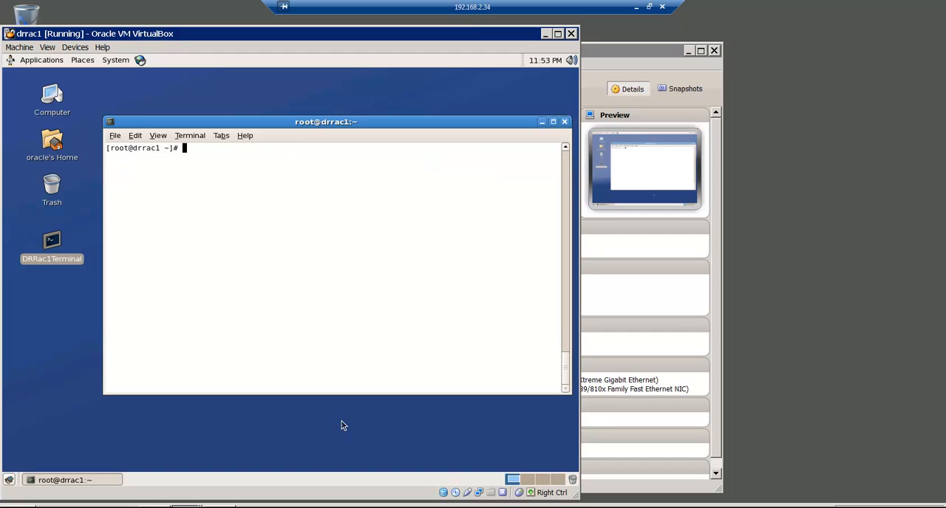
Step: Start the iSCSI service on drrac1 with the command service iscsi start
{"action": "type", "text": "service iscsi start"}
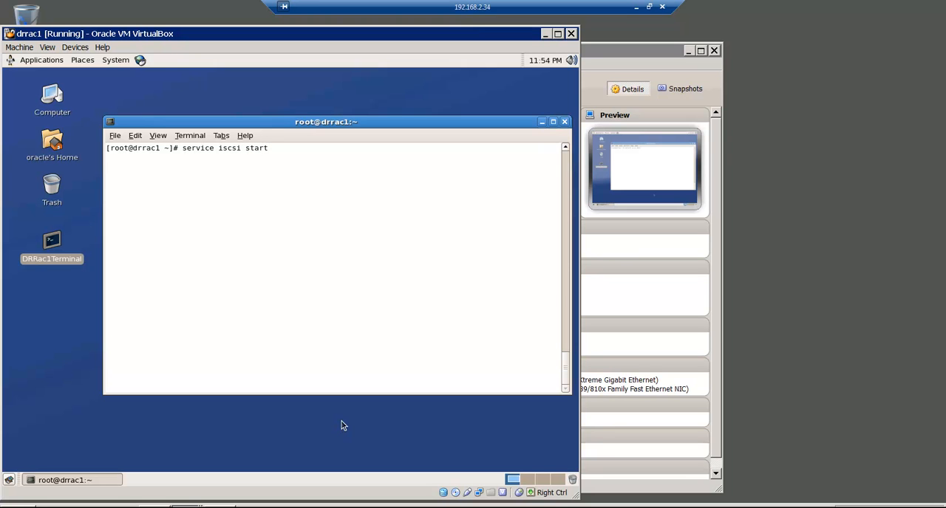